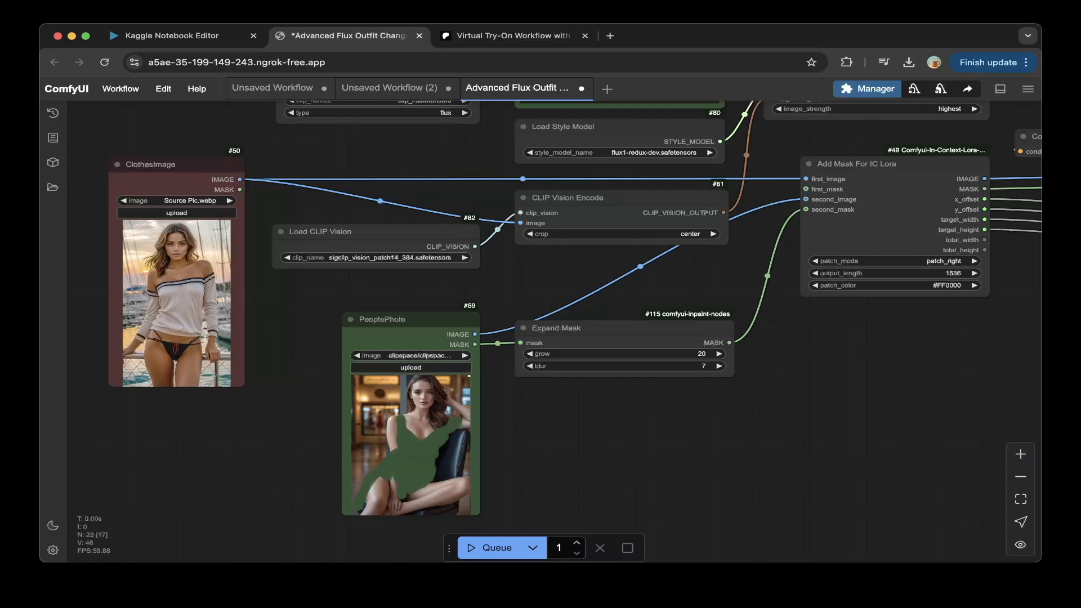
# - Switch to the Patreon post on the Virtual Try-On workflow and examine its attached workflow JSON and source and target pictures
pyautogui.click(513, 36)
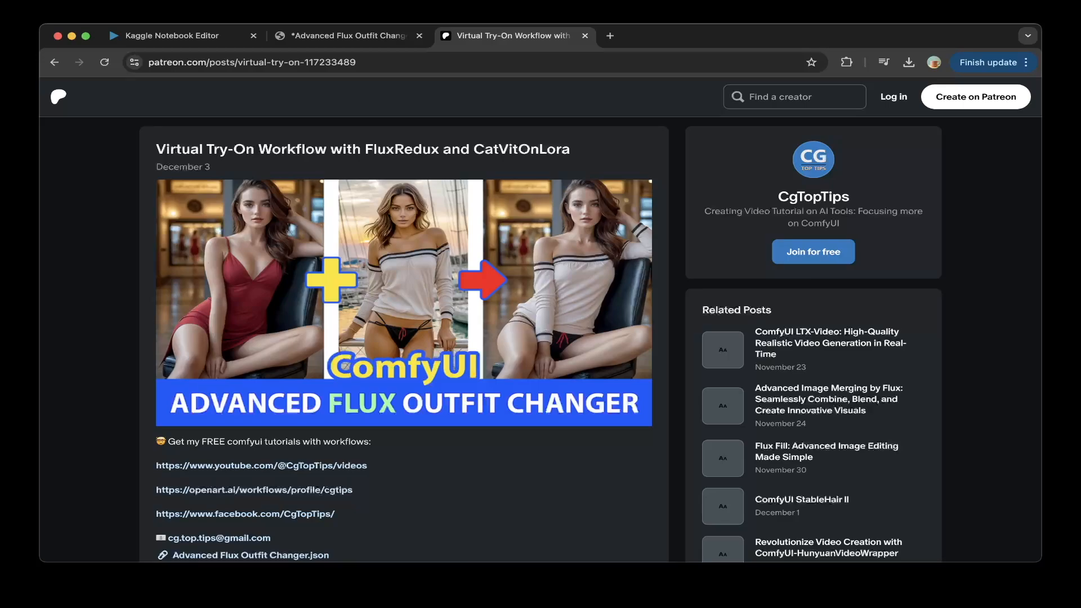
pyautogui.scroll(-3, 540, 338)
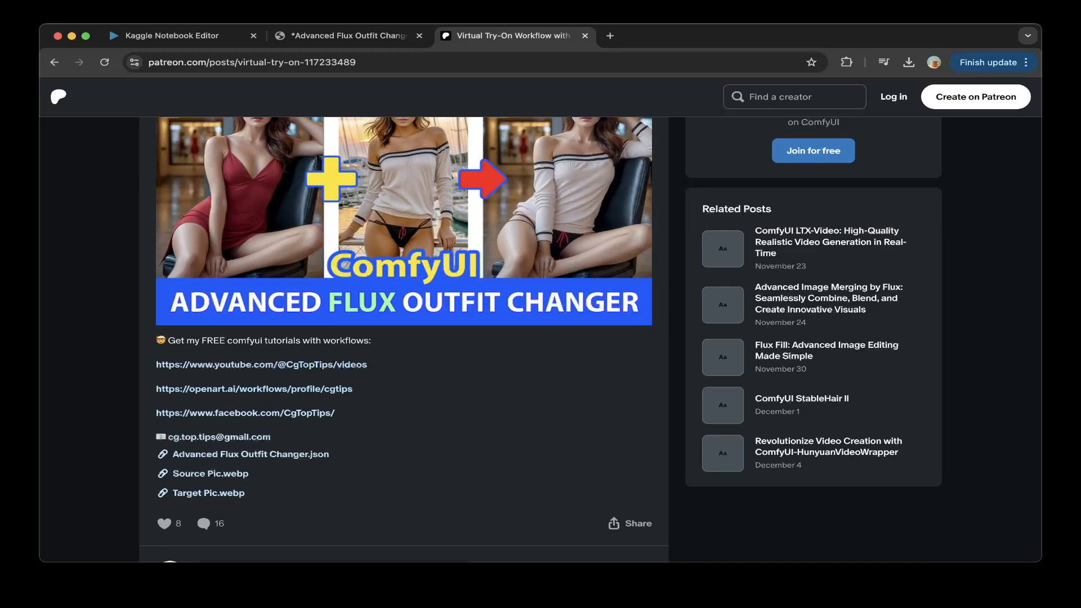
pyautogui.scroll(-1, 540, 338)
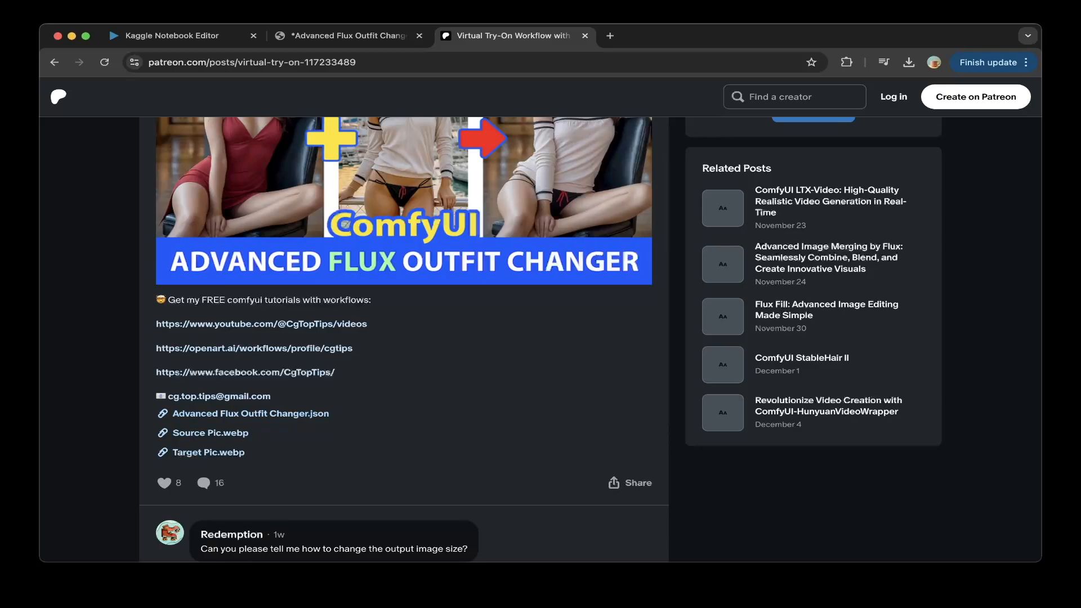
pyautogui.scroll(1, 541, 338)
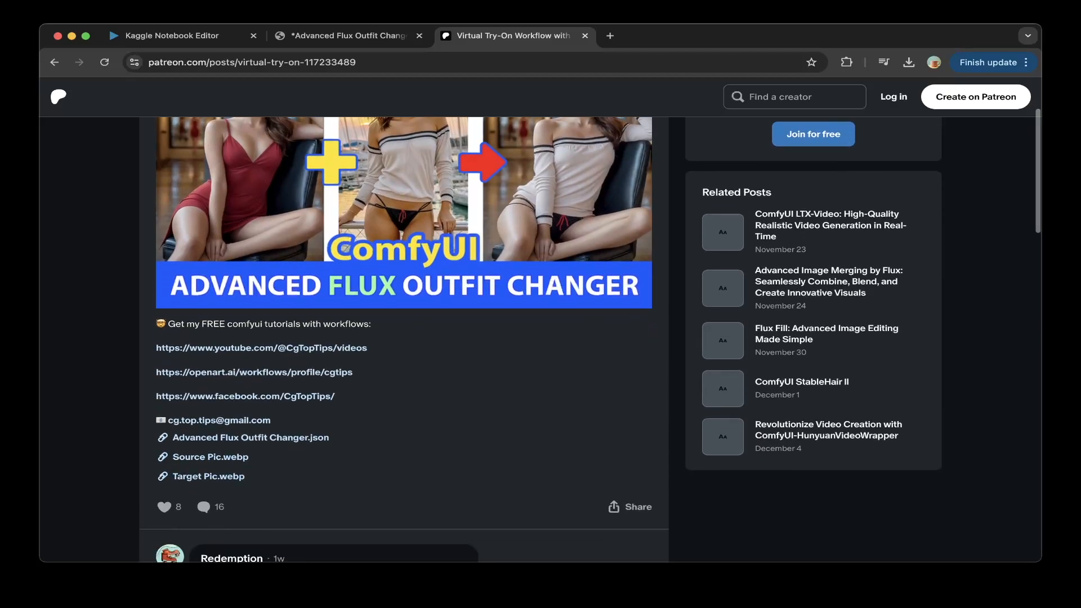
pyautogui.scroll(2, 541, 337)
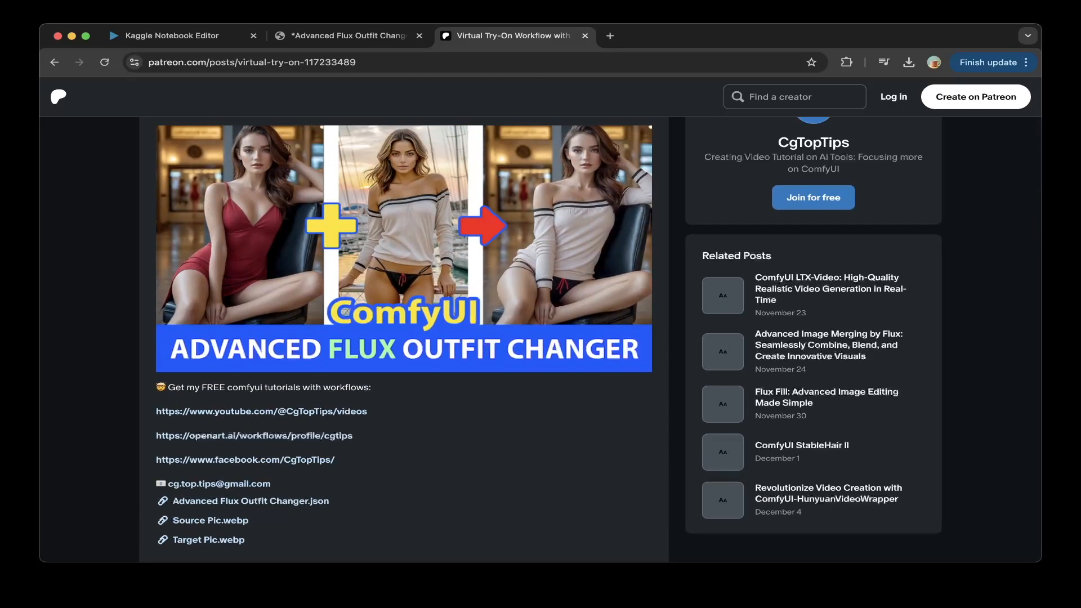
pyautogui.scroll(-3, 541, 338)
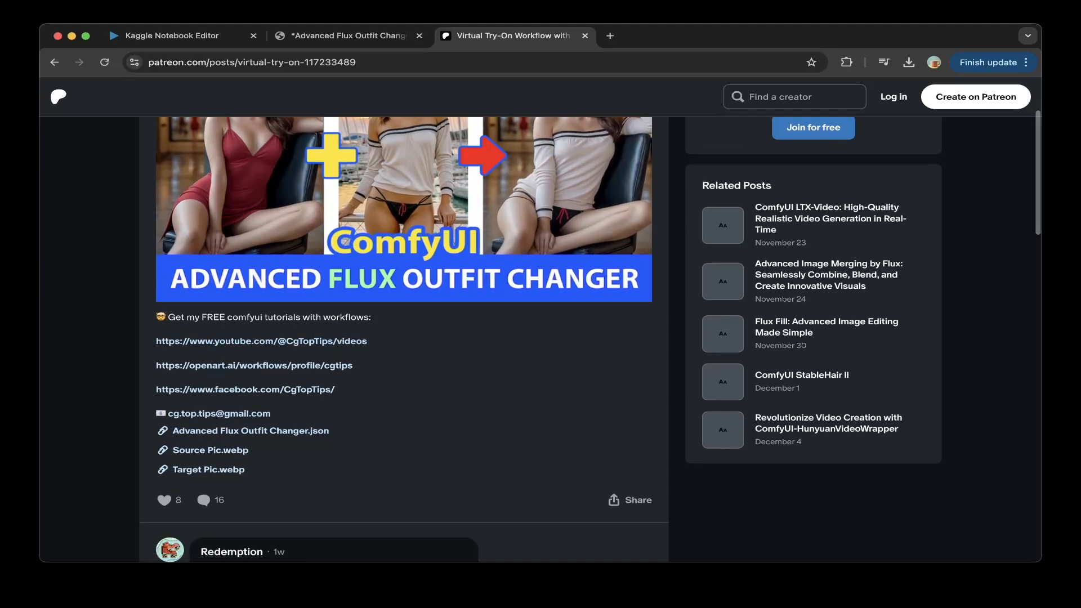
pyautogui.scroll(2, 540, 337)
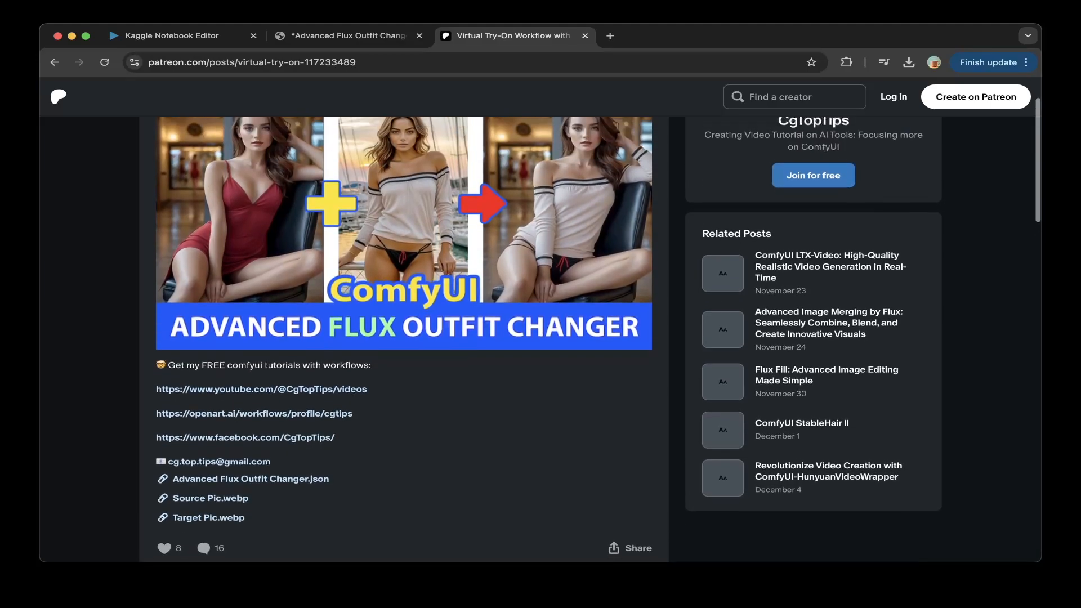
pyautogui.scroll(1, 541, 338)
pyautogui.scroll(-2, 541, 338)
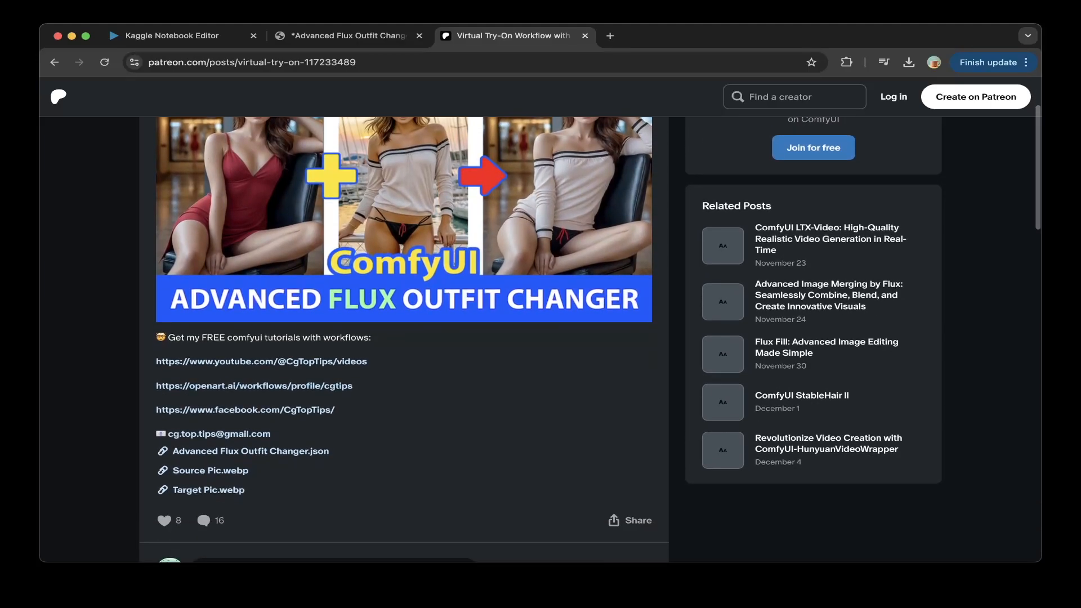
# - Switch to the Kaggle notebook and review the Virtual Try On node dependencies listed under Setup ComfyUI
pyautogui.press('super+1')
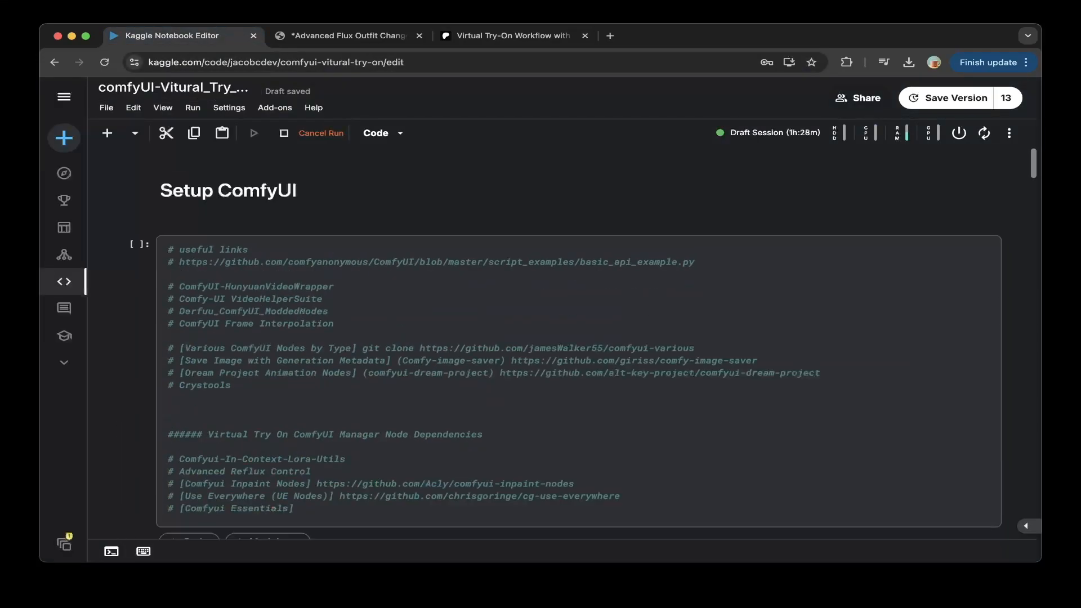
pyautogui.scroll(-3, 579, 343)
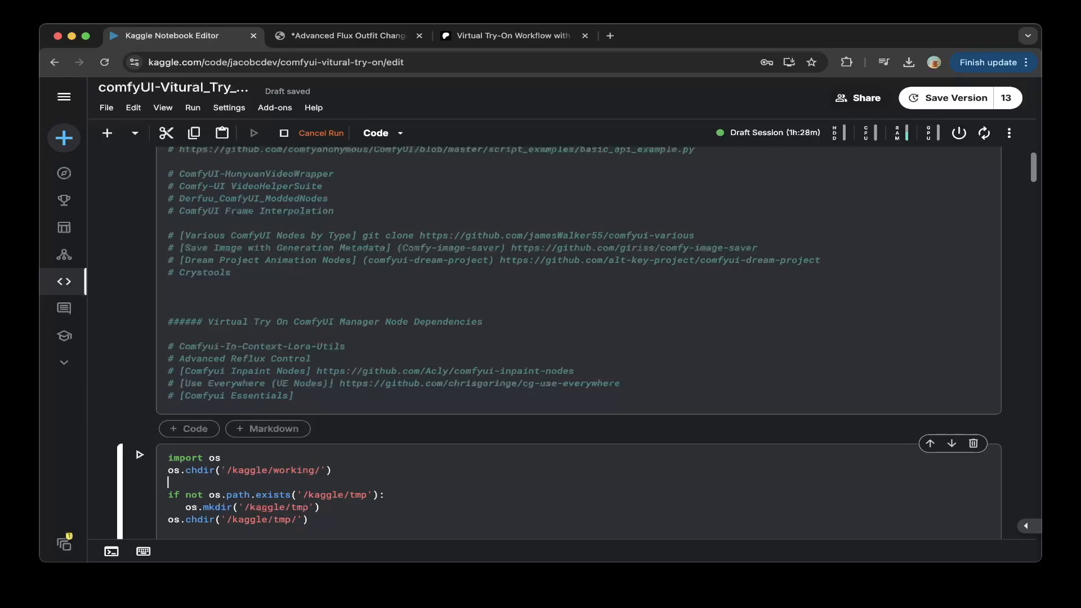
# - Switch to the ComfyUI workflow and inspect it from the ClothesImage and PeoplePhoto inputs through to the output previews
pyautogui.click(349, 36)
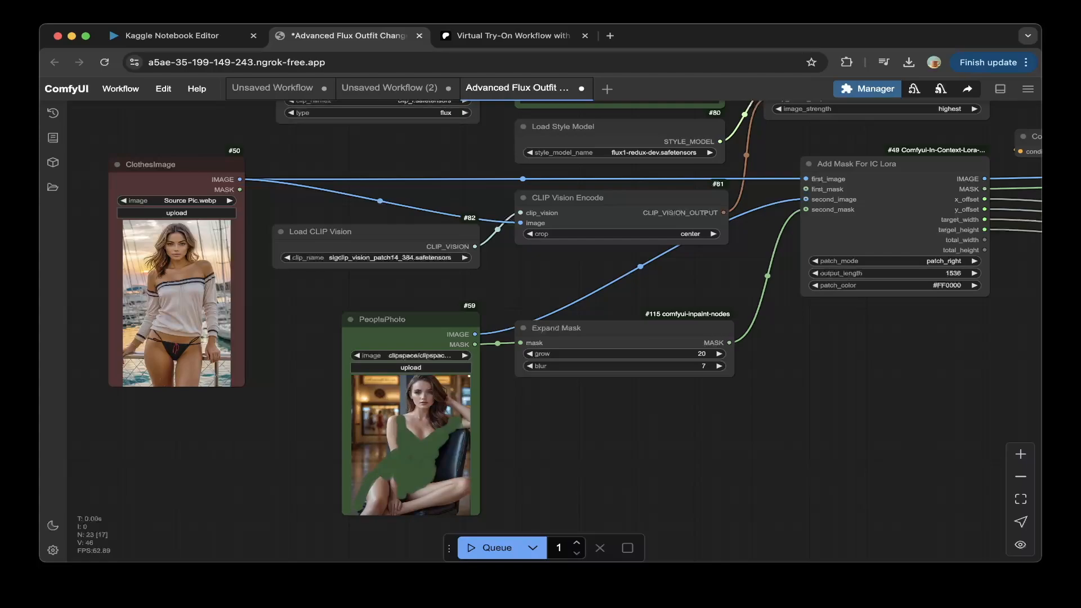
pyautogui.hscroll(15, 554, 328)
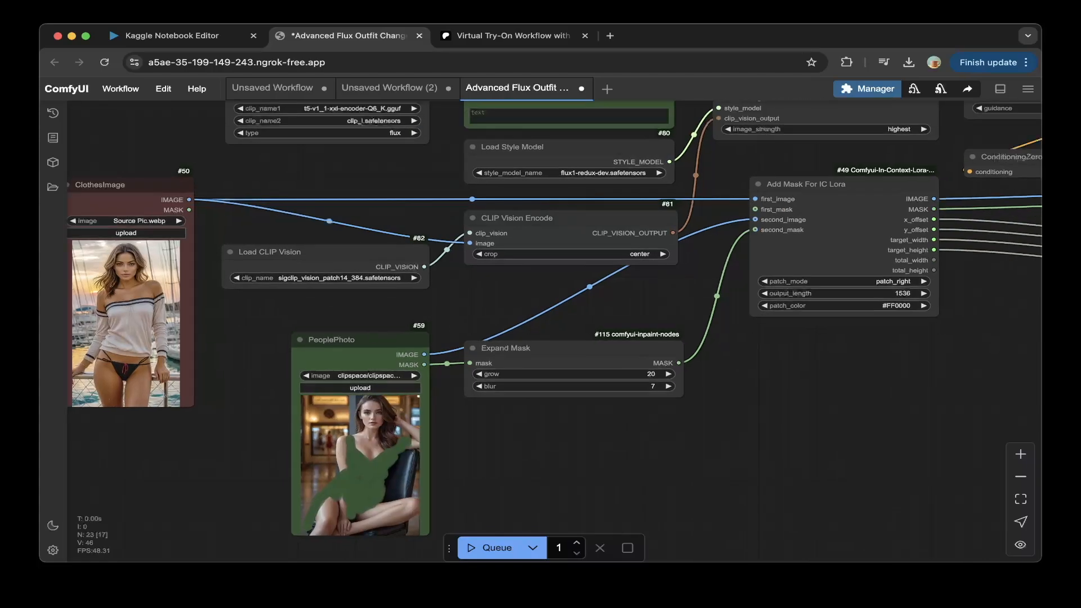
pyautogui.hscroll(10, 554, 328)
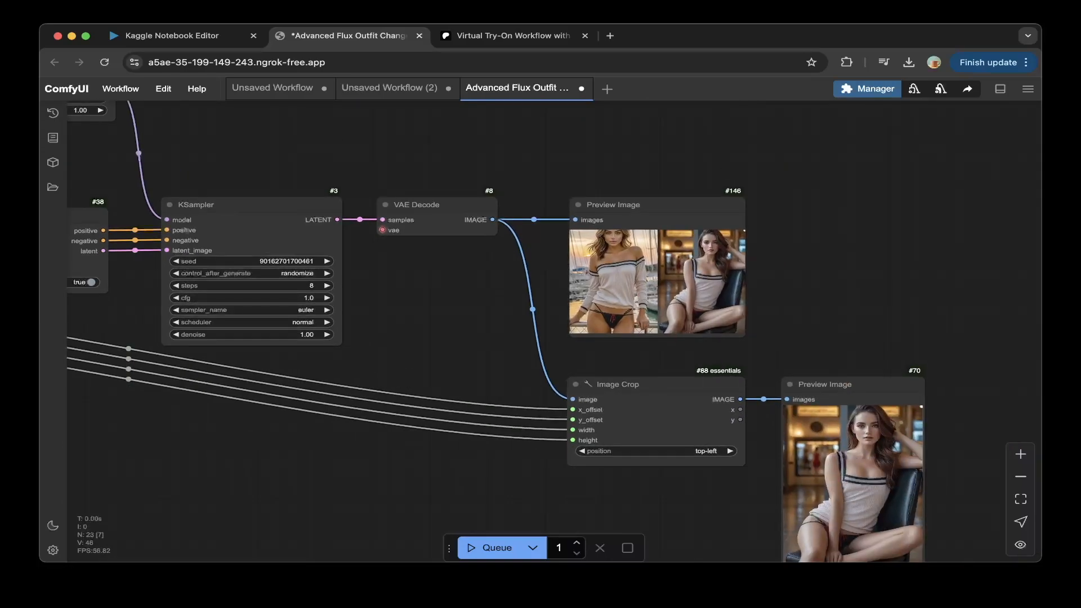
pyautogui.hscroll(5, 554, 328)
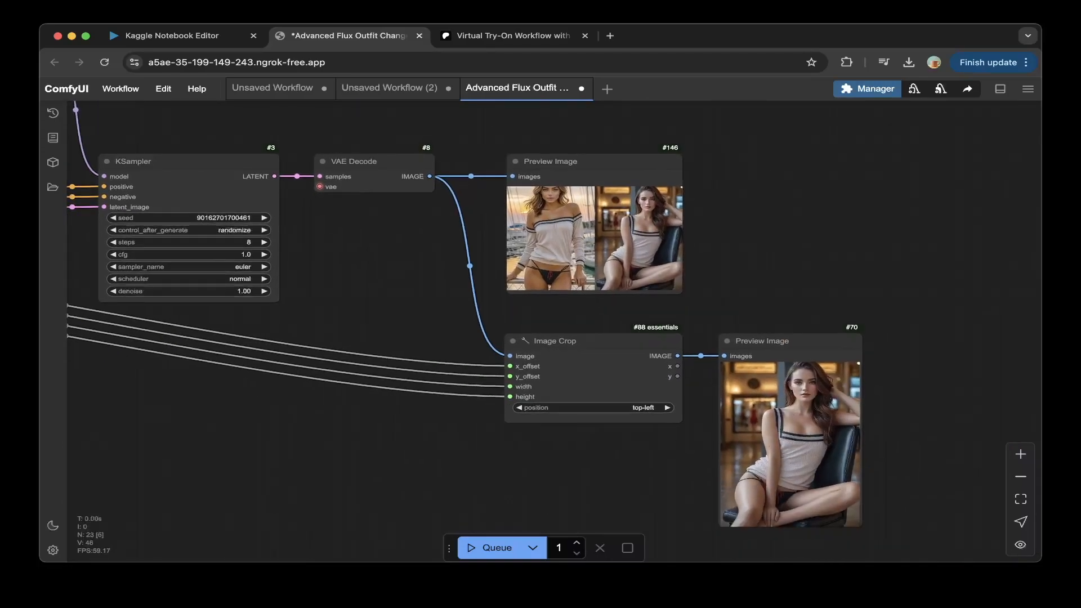
pyautogui.hscroll(-15, 554, 328)
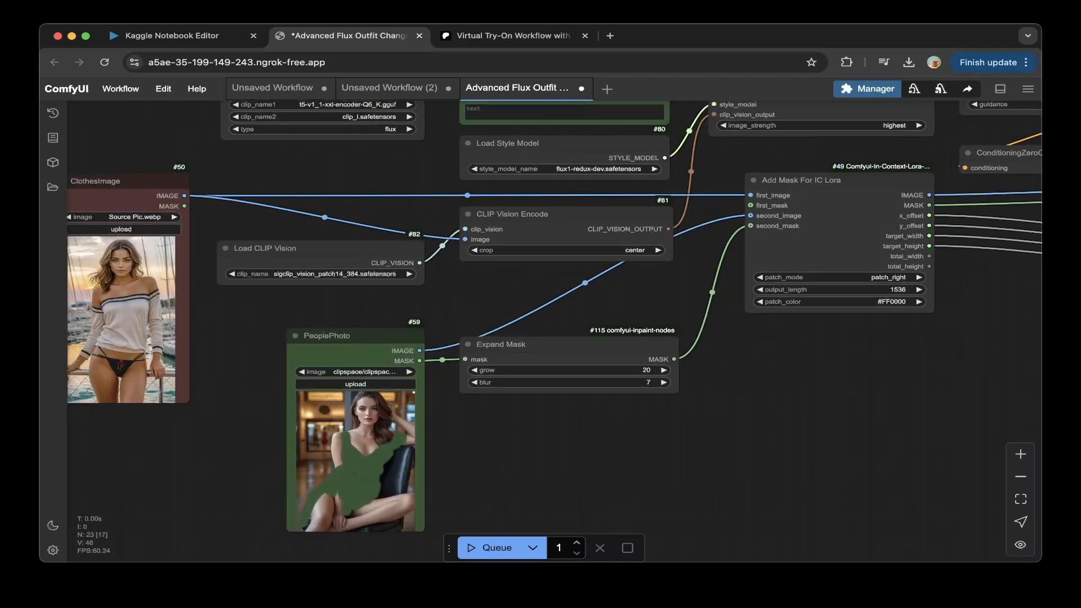
pyautogui.hscroll(-5, 554, 328)
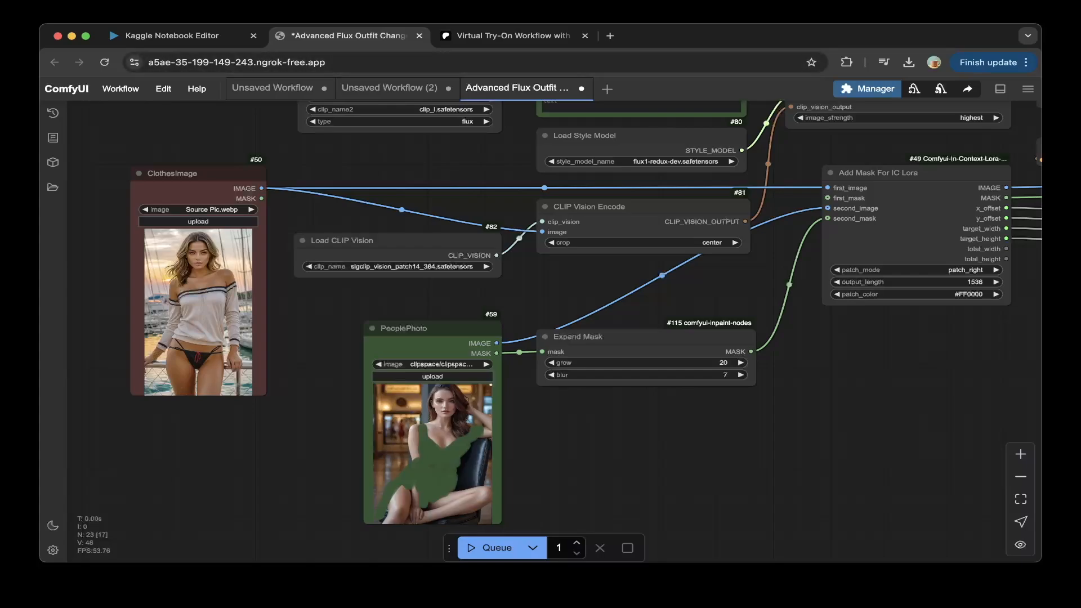
# - Return to the Kaggle notebook, review the cell that sets up /kaggle/tmp, and show the draft session's resource usage
pyautogui.click(171, 35)
pyautogui.click(169, 482)
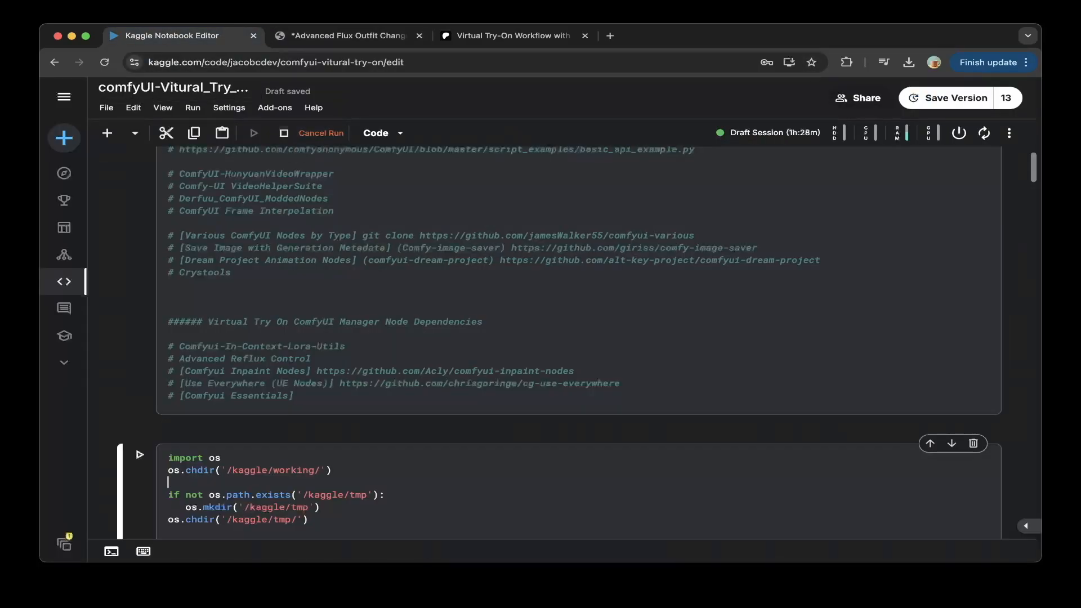
pyautogui.scroll(-4, 563, 343)
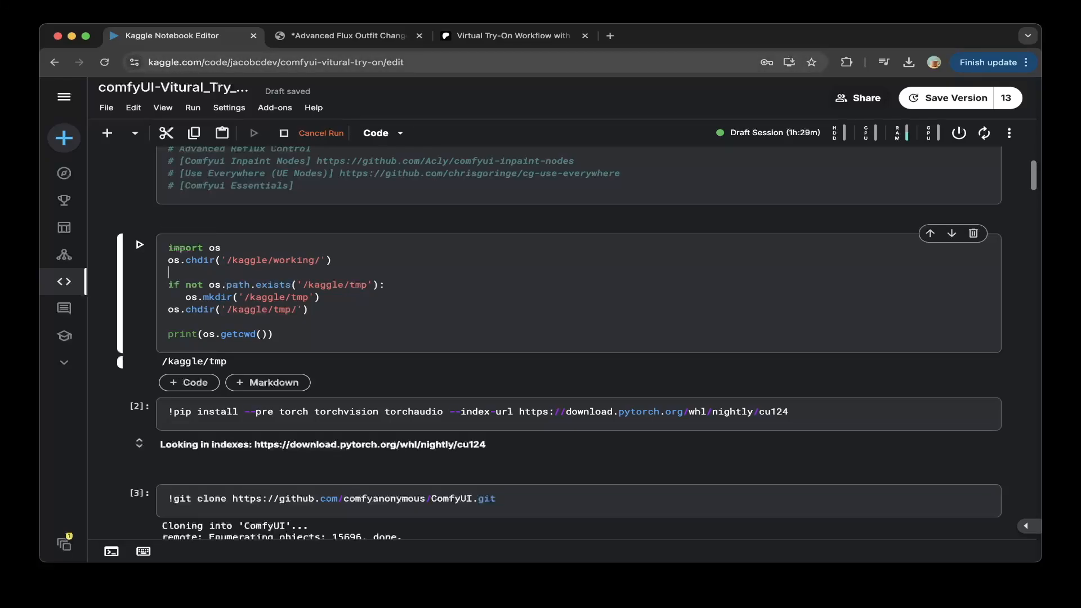
pyautogui.scroll(-1, 563, 343)
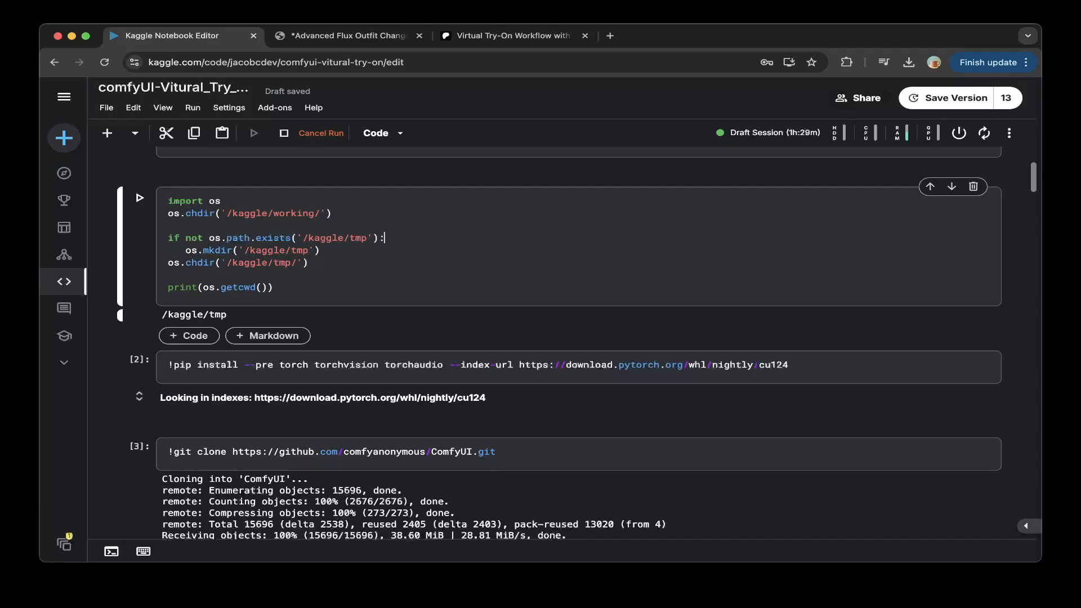
pyautogui.click(895, 132)
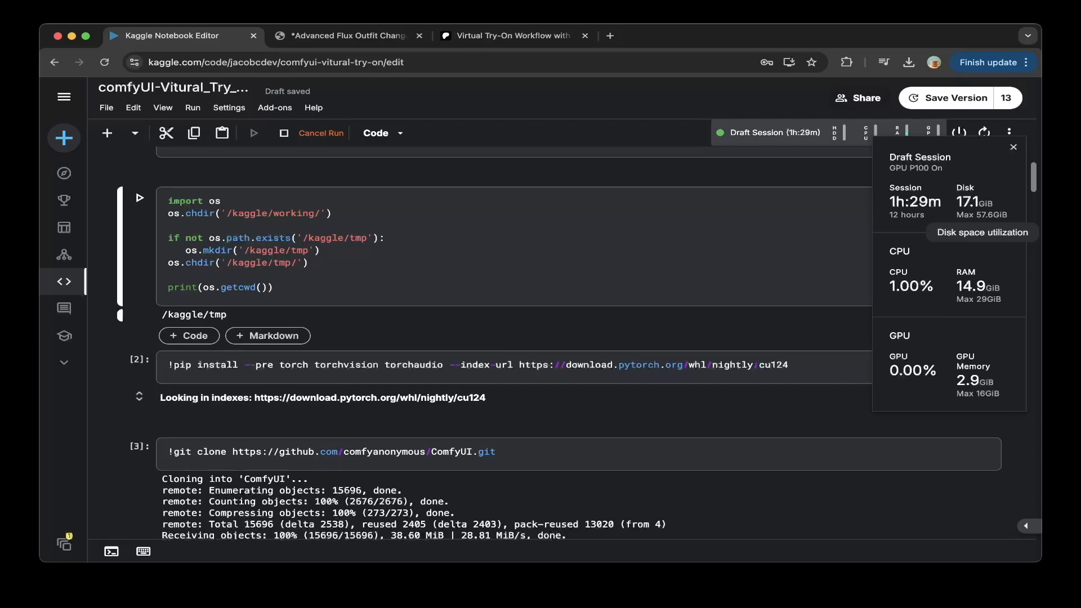
# - Examine the cells that install nightly PyTorch, clone the ComfyUI repository and install its requirements.txt
pyautogui.scroll(-1, 810, 304)
pyautogui.click(810, 301)
pyautogui.scroll(-1, 810, 302)
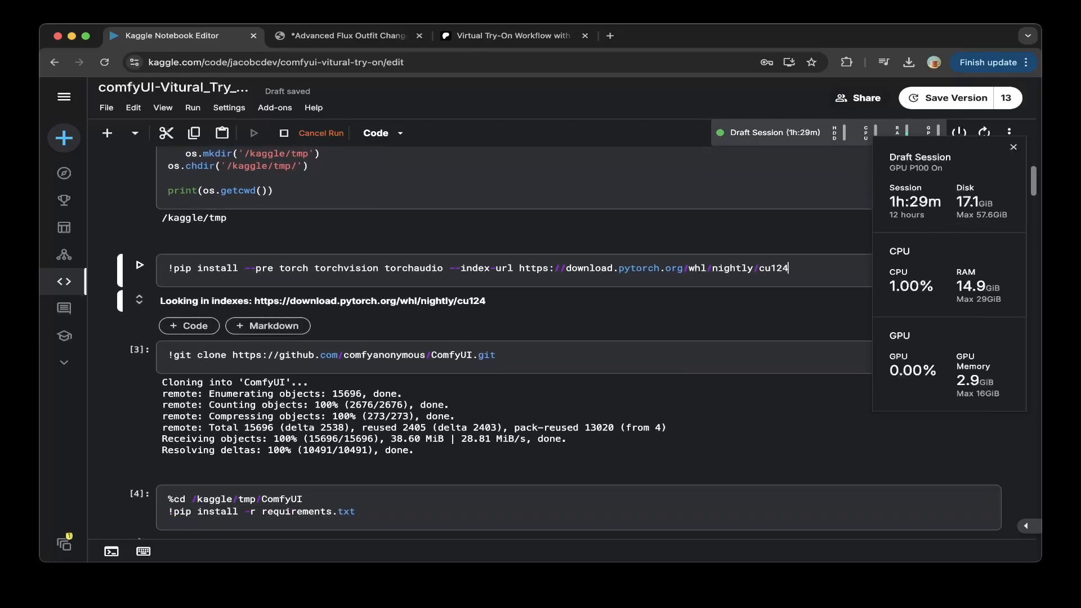
pyautogui.scroll(-1, 810, 304)
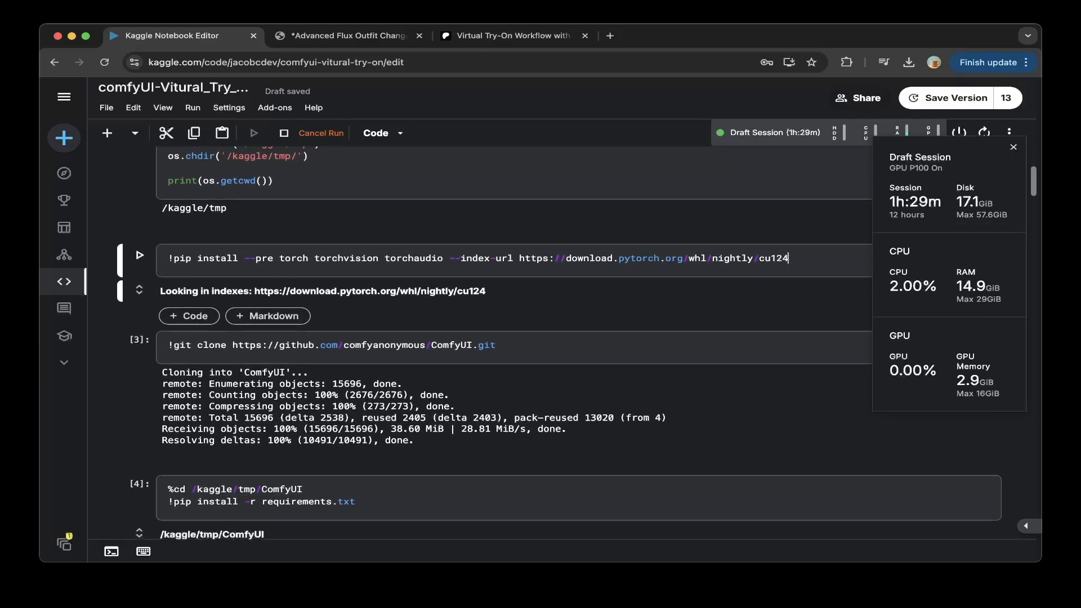
pyautogui.scroll(-1, 811, 303)
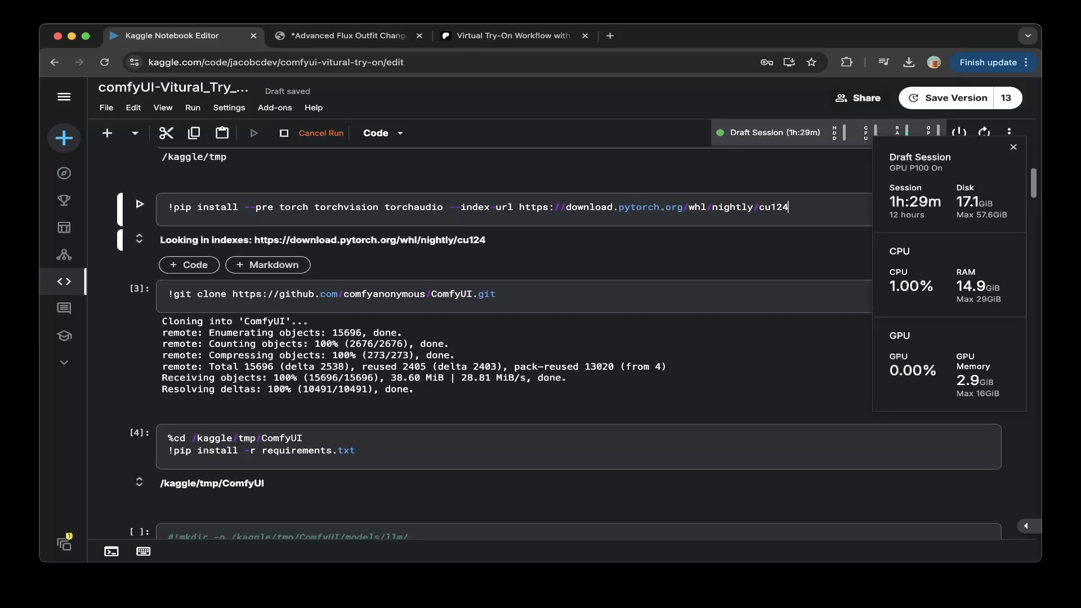
pyautogui.click(496, 294)
pyautogui.scroll(-1, 496, 294)
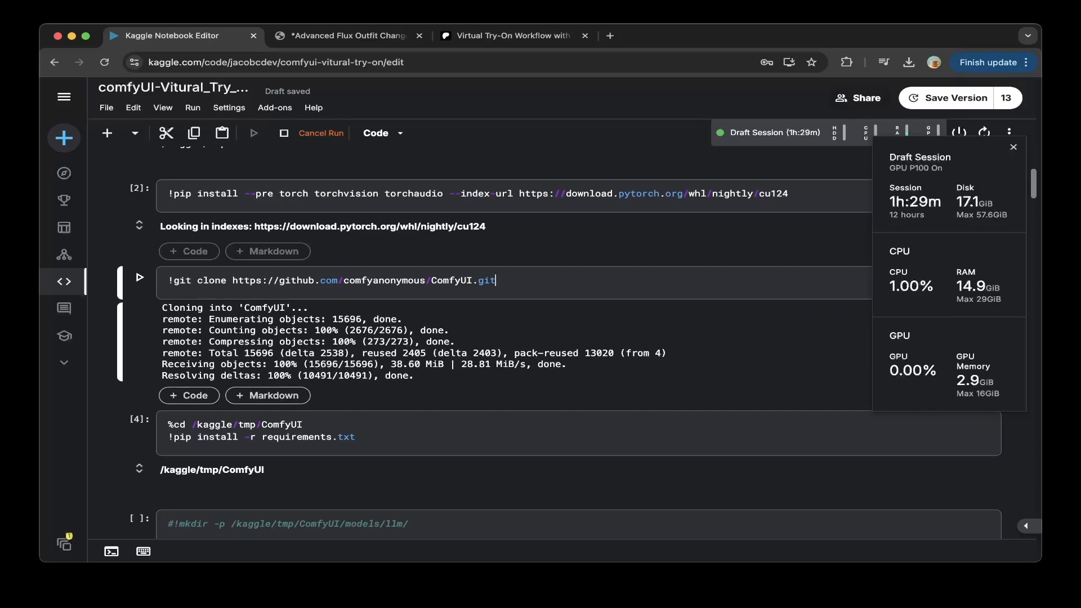
pyautogui.click(788, 193)
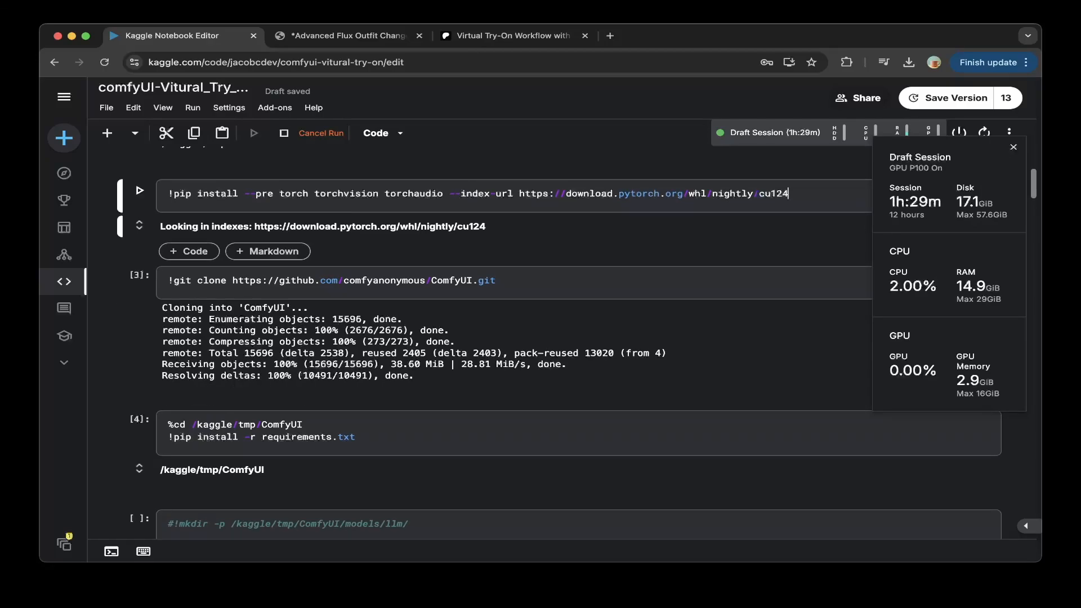
pyautogui.hotkey('shift', 'Return')
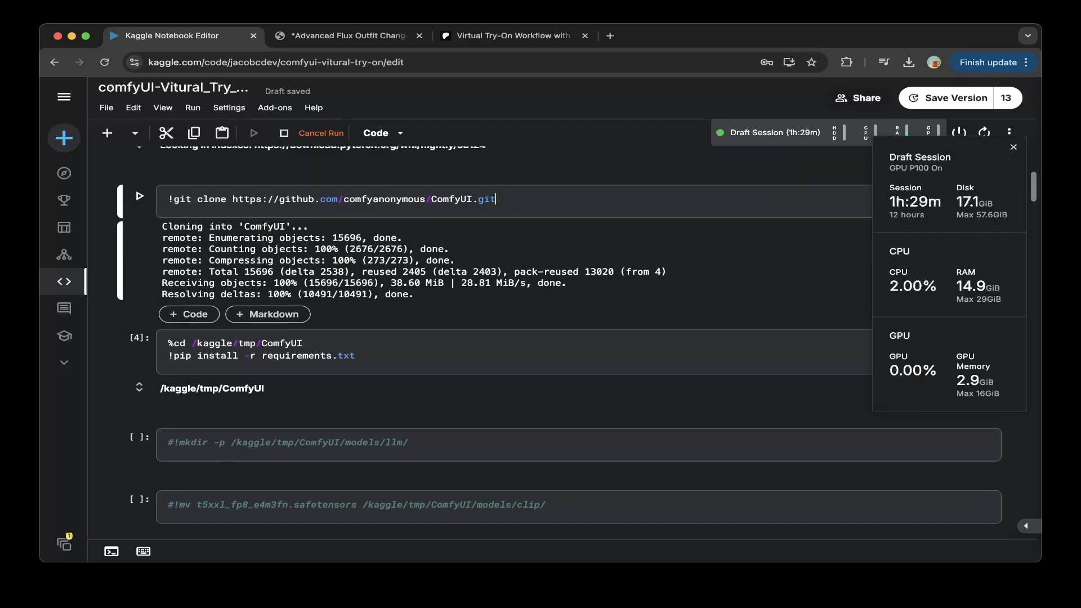
pyautogui.scroll(-2, 514, 338)
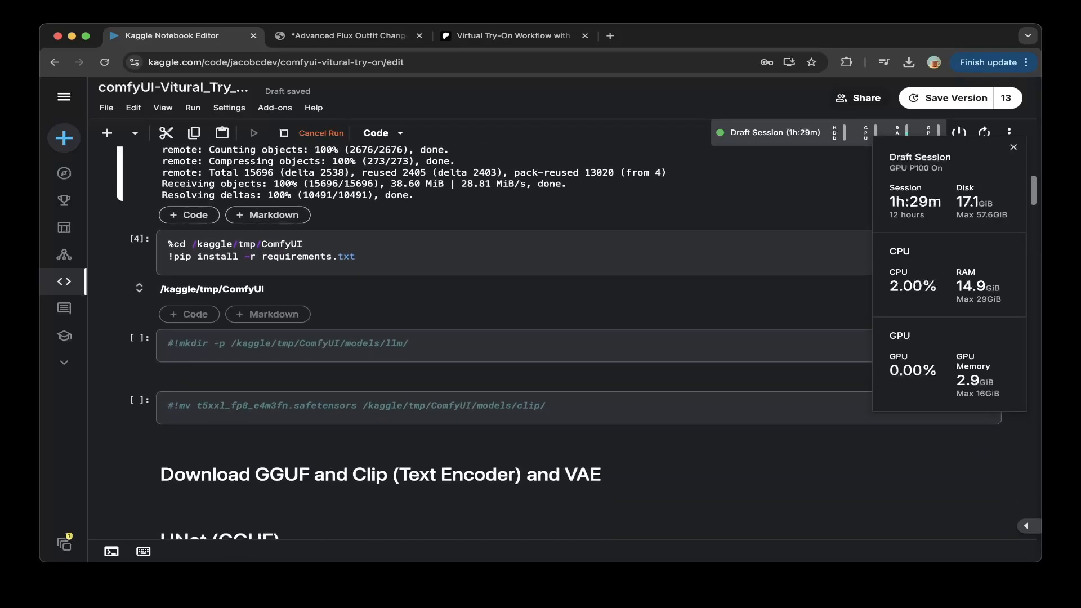
pyautogui.click(304, 244)
pyautogui.scroll(-1, 514, 338)
# - Examine the UNet (GGUF) cell that downloads flux1-fill-dev-fp16-Q4_0-GGUF.gguf and moves it to ComfyUI's models/unet folder
pyautogui.scroll(-6, 558, 342)
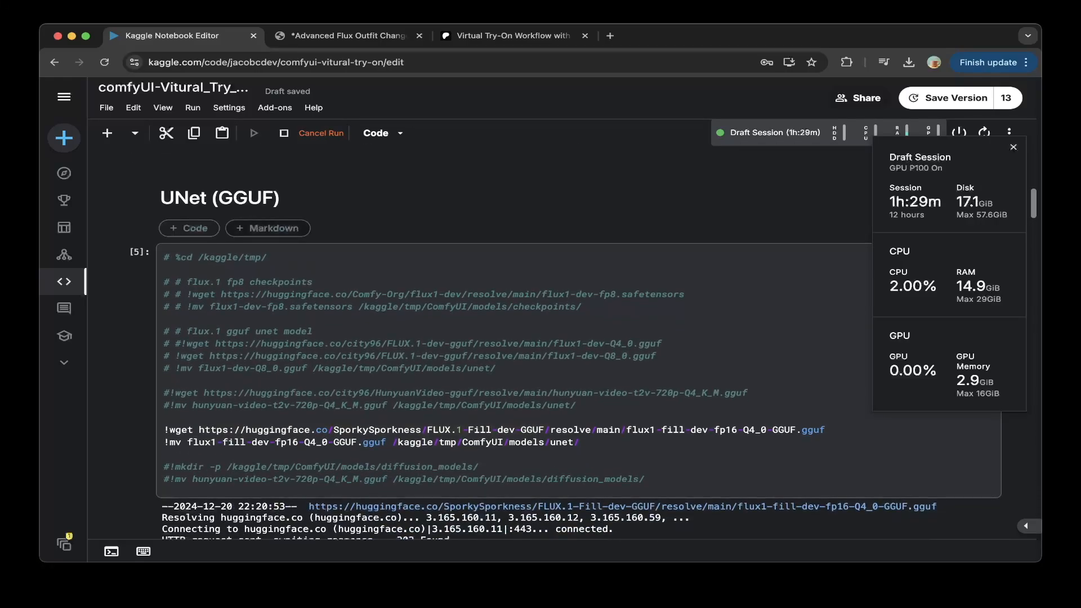
pyautogui.scroll(2, 253, 225)
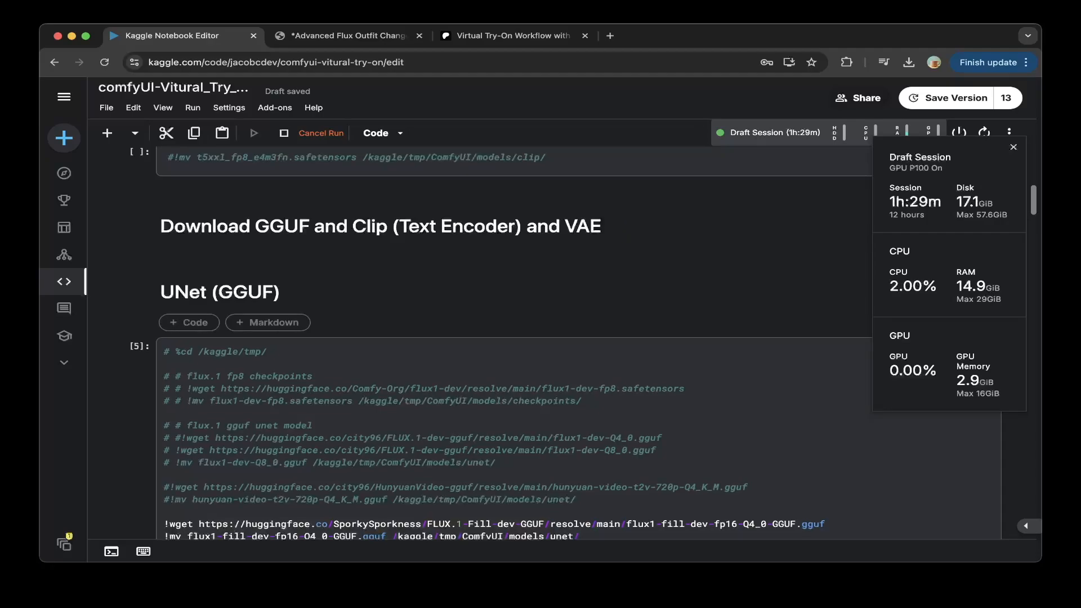
pyautogui.scroll(-1, 501, 343)
pyautogui.scroll(-1, 501, 343)
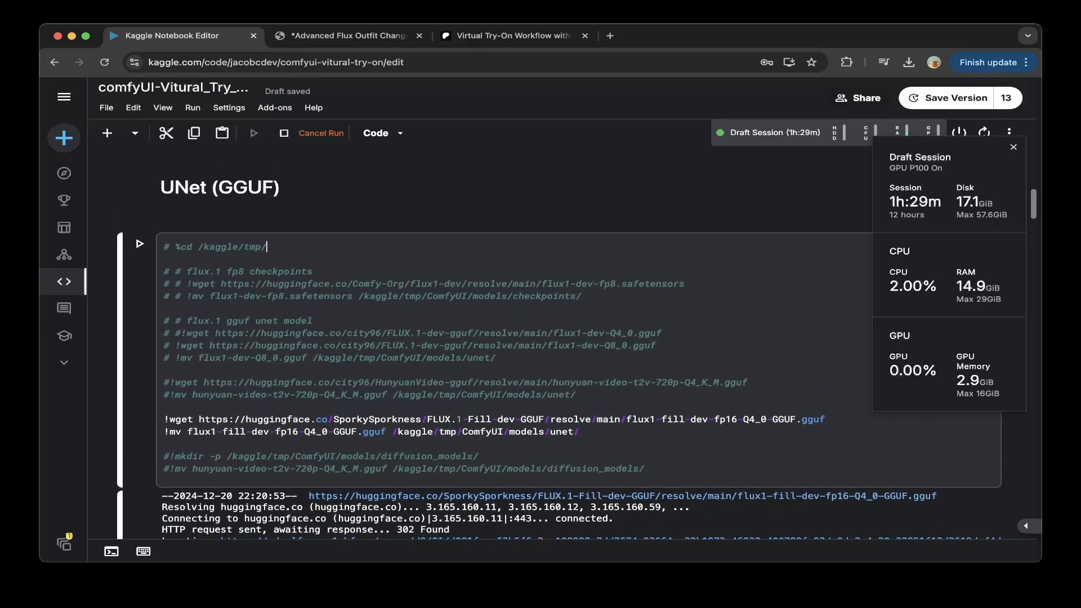
pyautogui.scroll(-2, 501, 343)
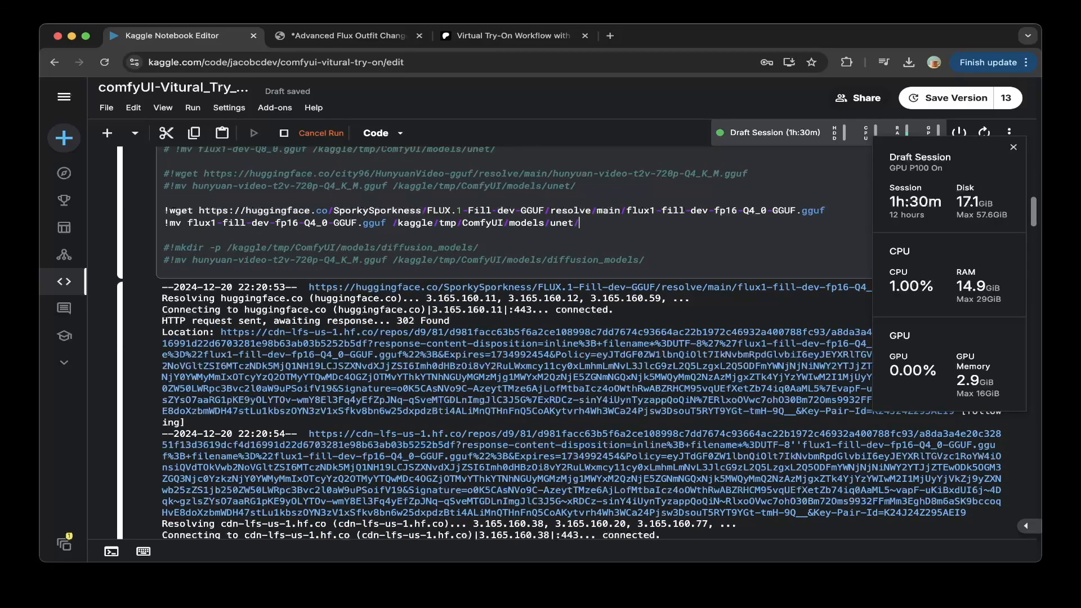
# - Examine the Clip cell that downloads clip_l.safetensors and t5-v1_1-xxl-encoder-Q6_K.gguf and moves them to ComfyUI's models/clip folder
pyautogui.scroll(-12, 513, 342)
pyautogui.scroll(1, 513, 343)
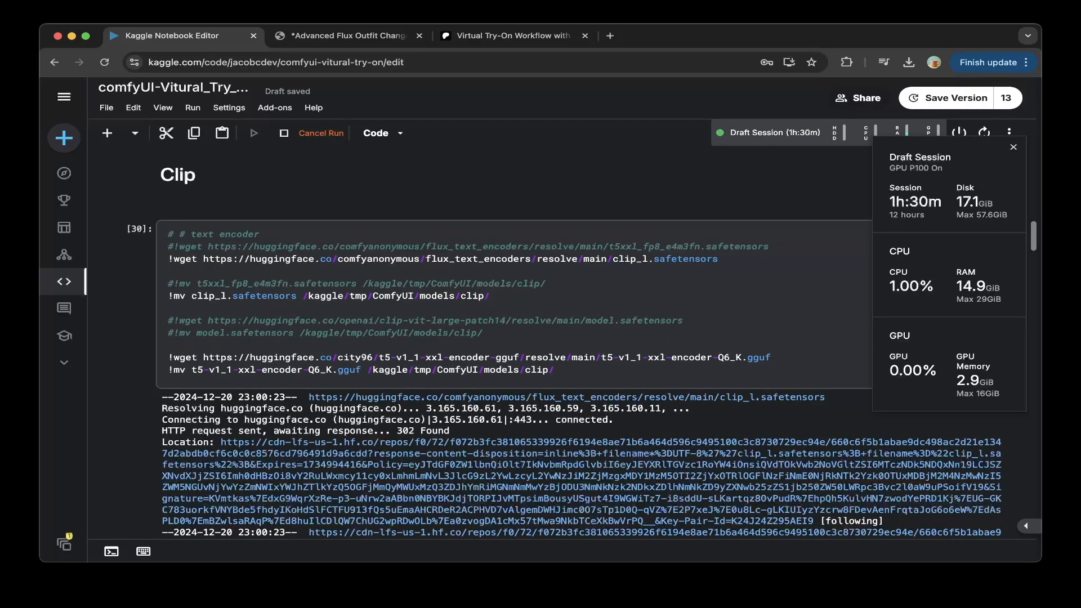
pyautogui.doubleClick(378, 258)
pyautogui.click(379, 270)
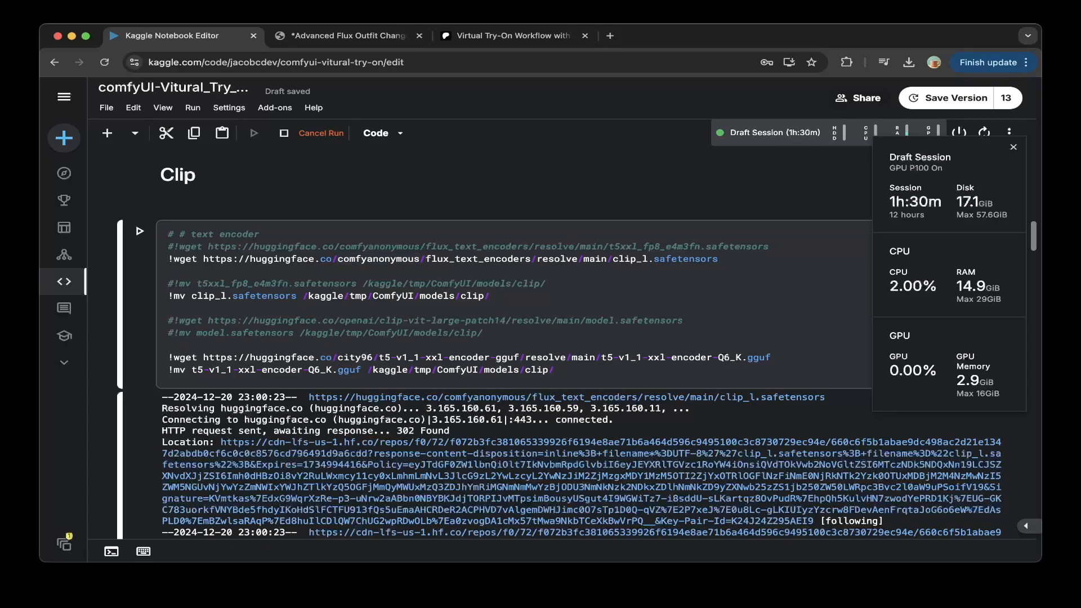
pyautogui.click(718, 259)
pyautogui.click(490, 296)
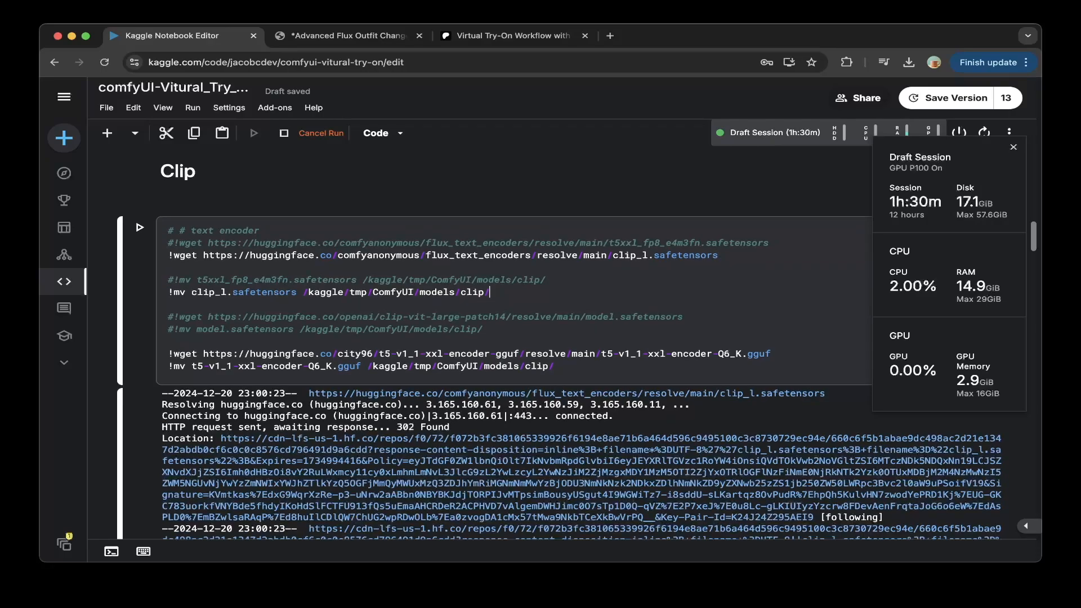
pyautogui.scroll(-1, 489, 296)
pyautogui.scroll(-1, 513, 343)
pyautogui.scroll(-1, 513, 344)
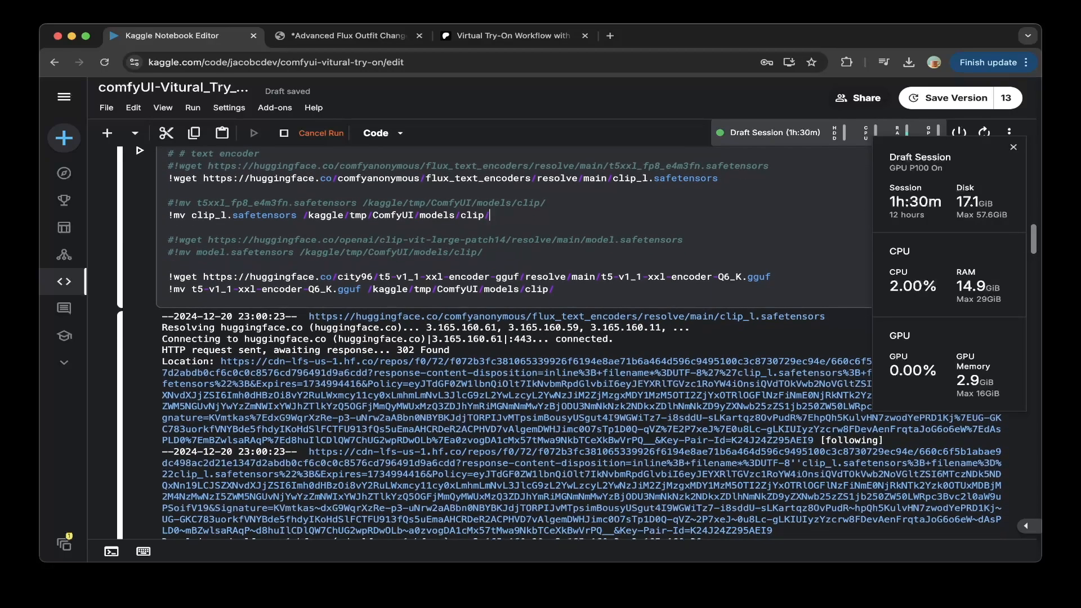
# - Review the Clip cell's final commands, which download t5-v1_1-xxl-encoder-Q6_K.gguf and move it to ComfyUI's models/clip folder
pyautogui.scroll(-1, 513, 343)
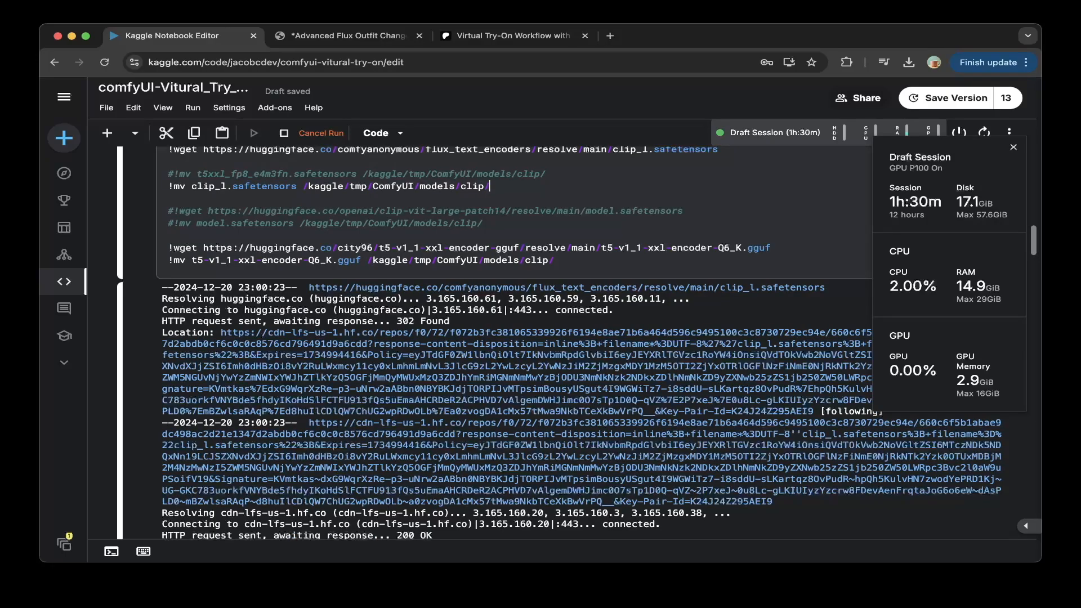
pyautogui.click(525, 247)
pyautogui.scroll(-5, 559, 343)
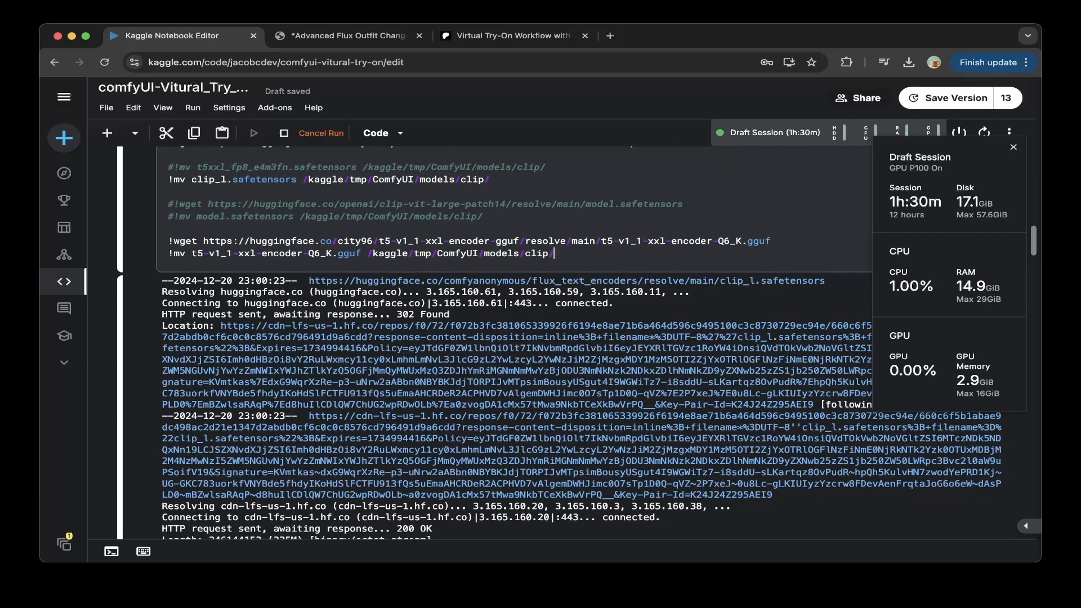
# - Examine the cell that downloads sigclip_vision_patch14_384.safetensors and moves it to ComfyUI's models/clip_vision folder
pyautogui.scroll(-10, 558, 342)
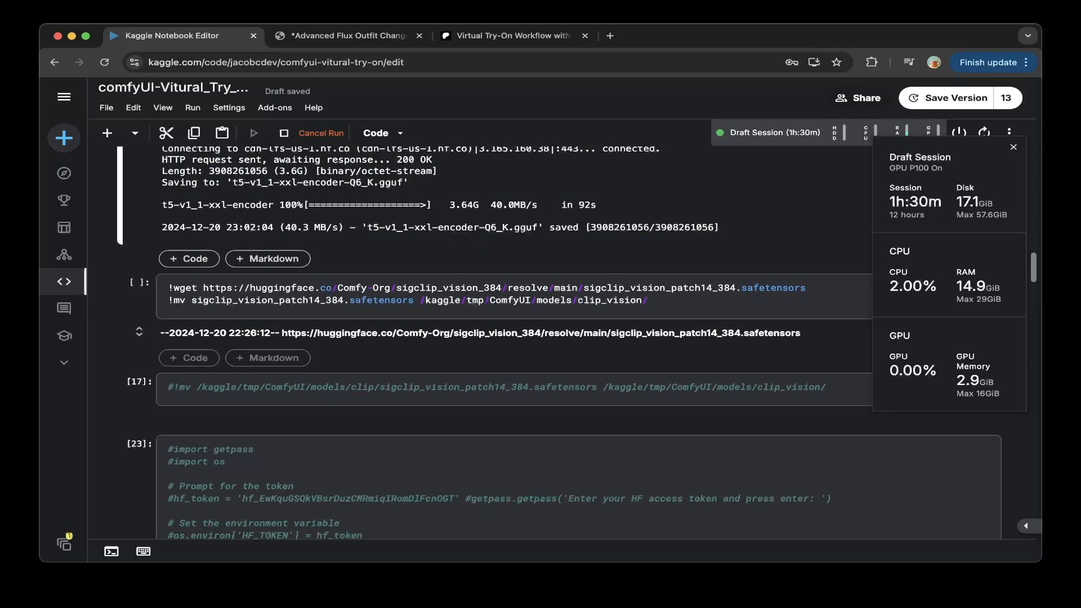
pyautogui.click(647, 301)
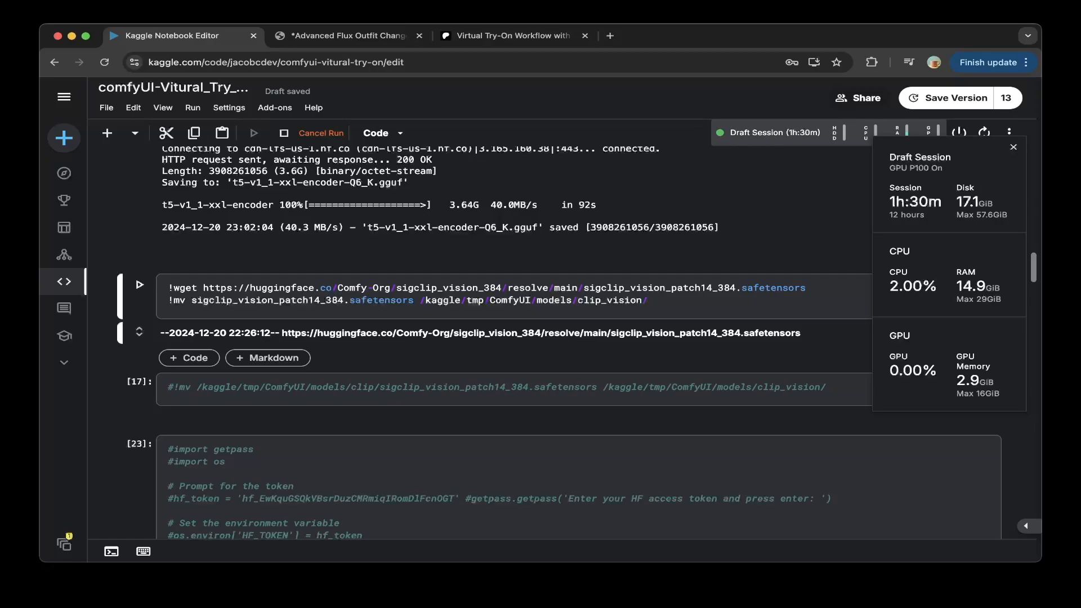
pyautogui.click(402, 288)
pyautogui.scroll(-1, 402, 288)
pyautogui.doubleClick(609, 291)
pyautogui.click(648, 291)
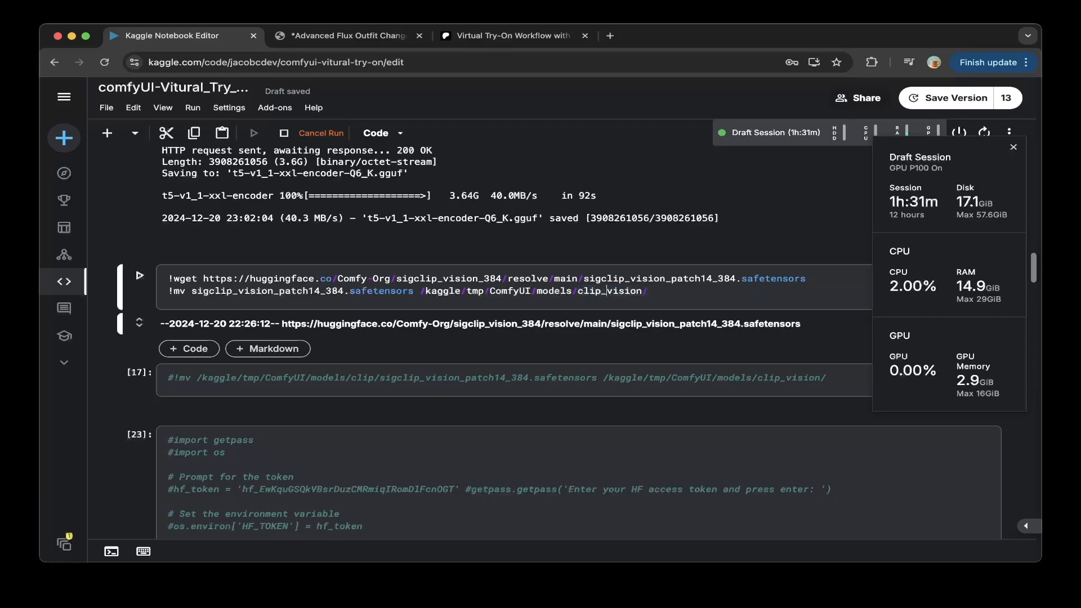
# - Examine the cell that downloads flux1-redux-dev.safetensors from black-forest-labs and moves it to the models/style_models folder
pyautogui.scroll(-10, 606, 291)
pyautogui.scroll(-5, 606, 290)
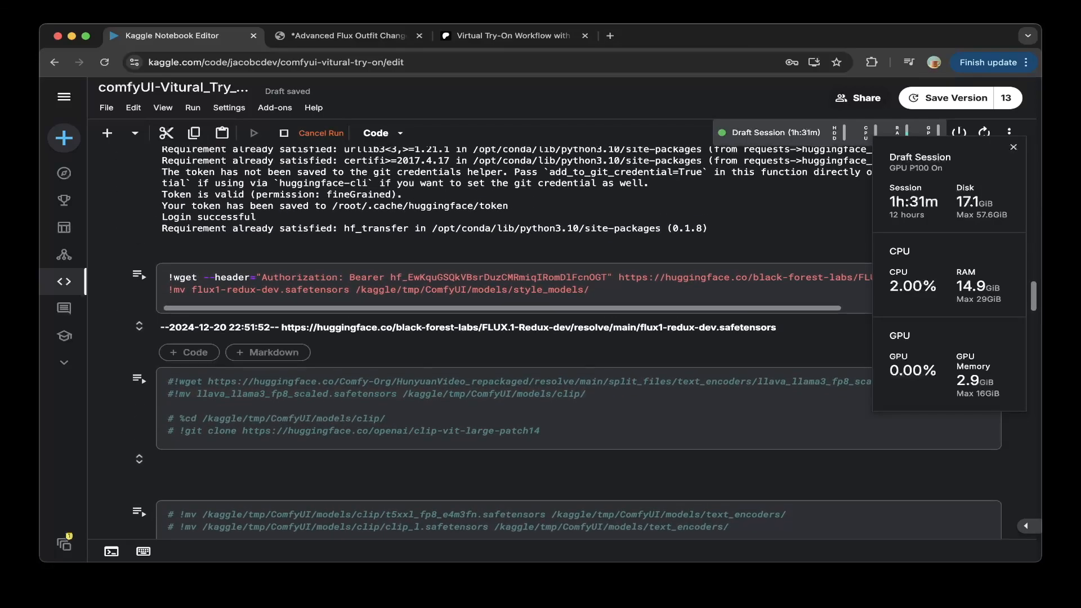
pyautogui.doubleClick(548, 290)
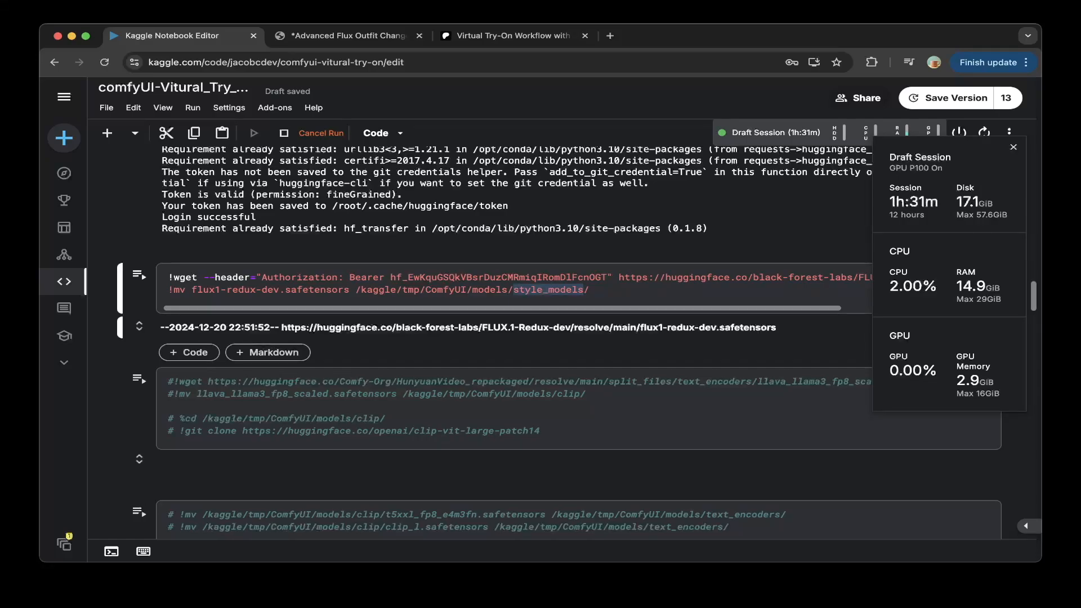
pyautogui.hscroll(4, 360, 286)
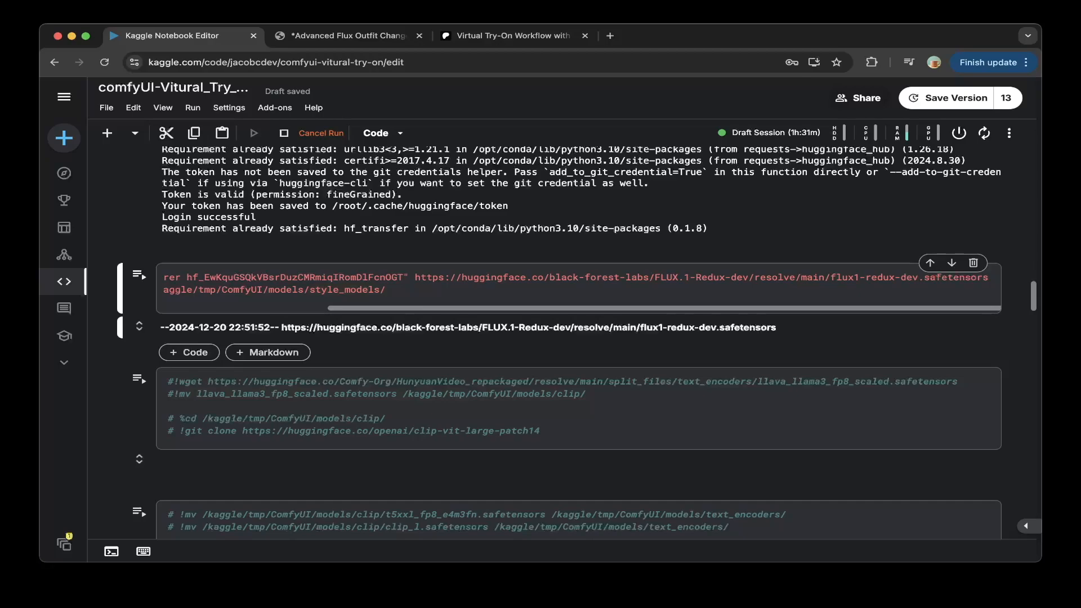
pyautogui.hscroll(-4, 580, 284)
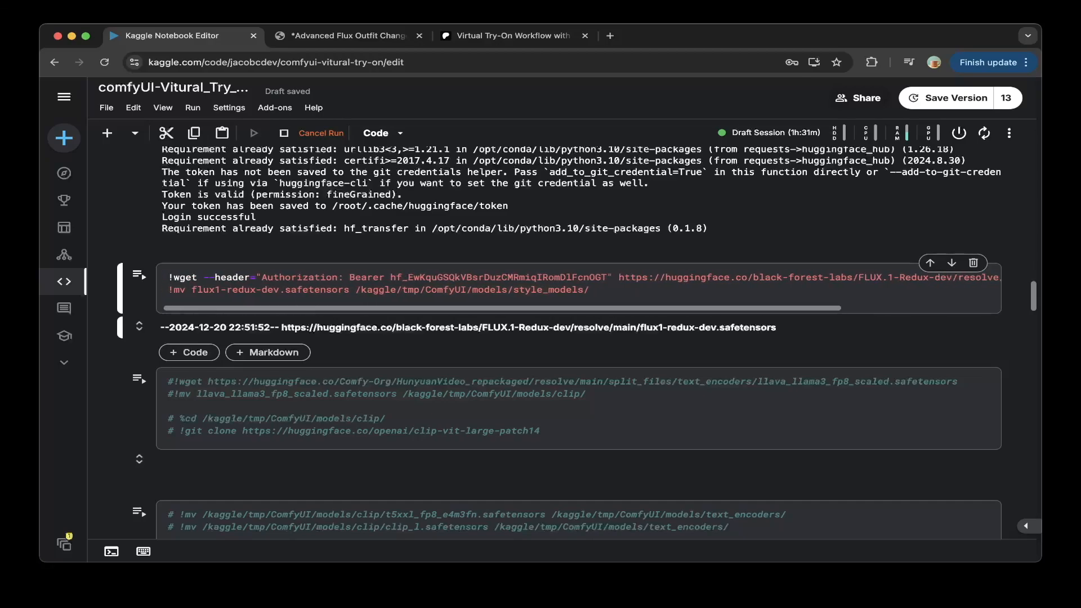
# - Examine the Redux cell's destination path and the authorization header that passes the Hugging Face access token to wget
pyautogui.moveTo(355, 290); pyautogui.dragTo(548, 290)
pyautogui.click(591, 290)
pyautogui.moveTo(390, 277); pyautogui.dragTo(606, 277)
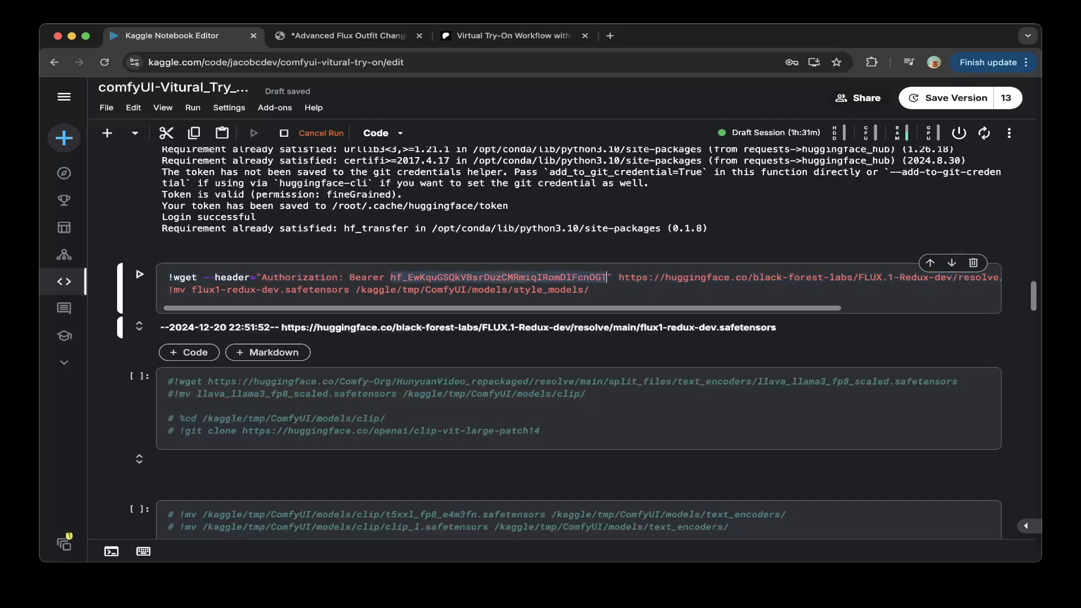
pyautogui.click(402, 290)
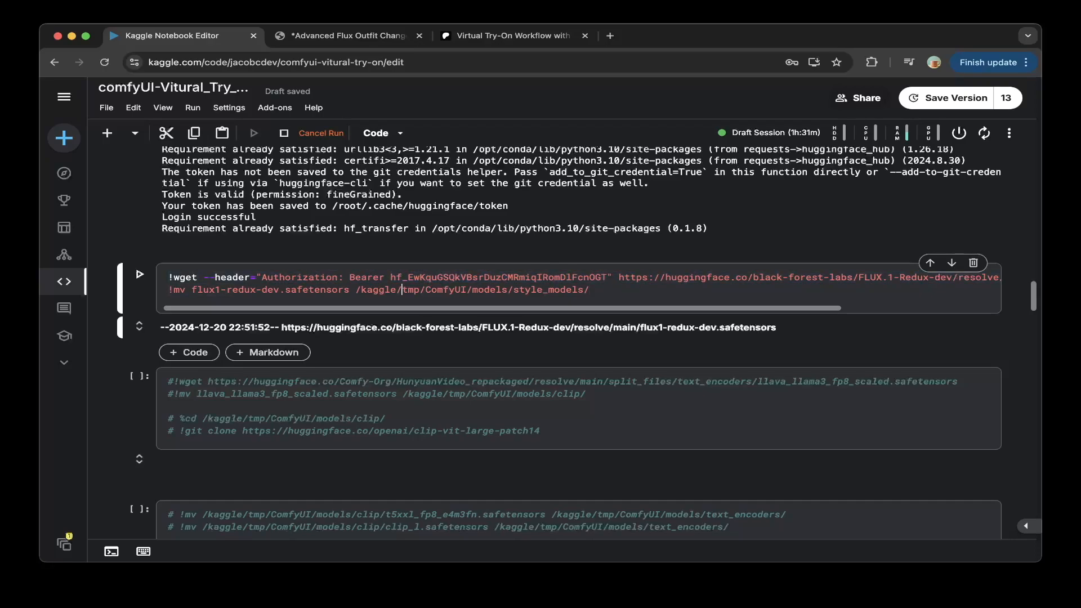
pyautogui.click(590, 290)
pyautogui.moveTo(204, 277); pyautogui.dragTo(623, 277)
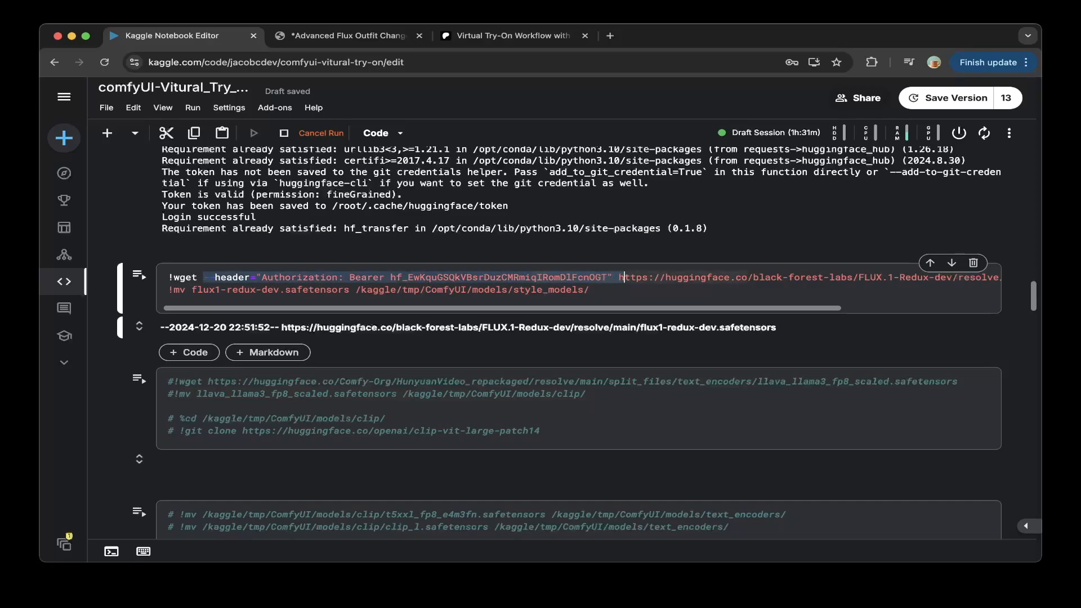
pyautogui.click(623, 277)
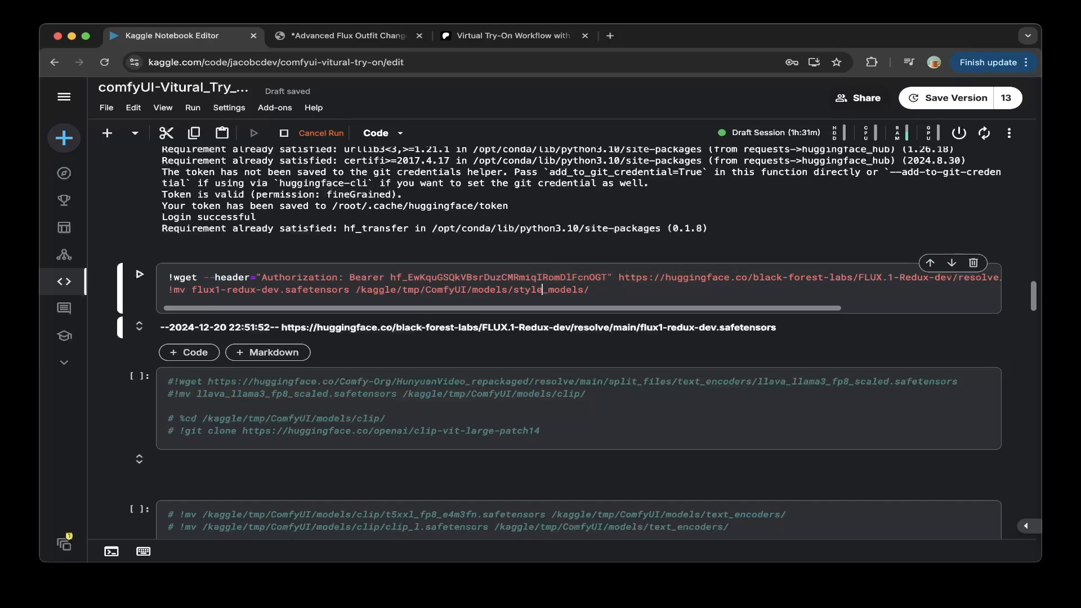
# - Examine the VAE cell that downloads ae.safetensors from FLUX.1-schnell with an authorization header and moves it to models/vae
pyautogui.scroll(-5, 579, 338)
pyautogui.scroll(-3, 579, 338)
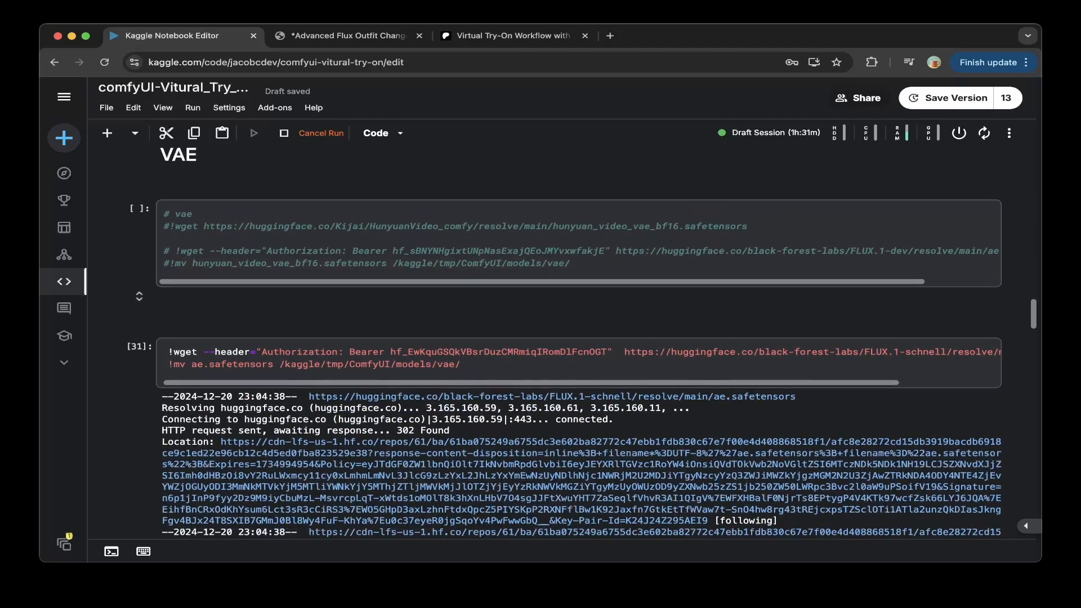
pyautogui.scroll(-1, 579, 338)
pyautogui.scroll(-1, 579, 337)
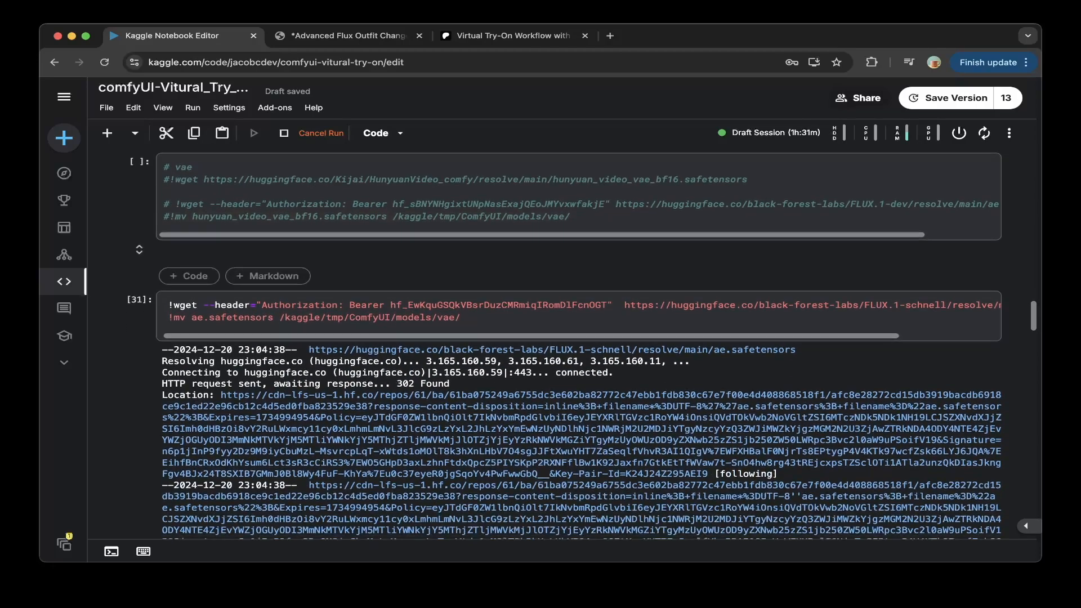
pyautogui.hscroll(3, 578, 315)
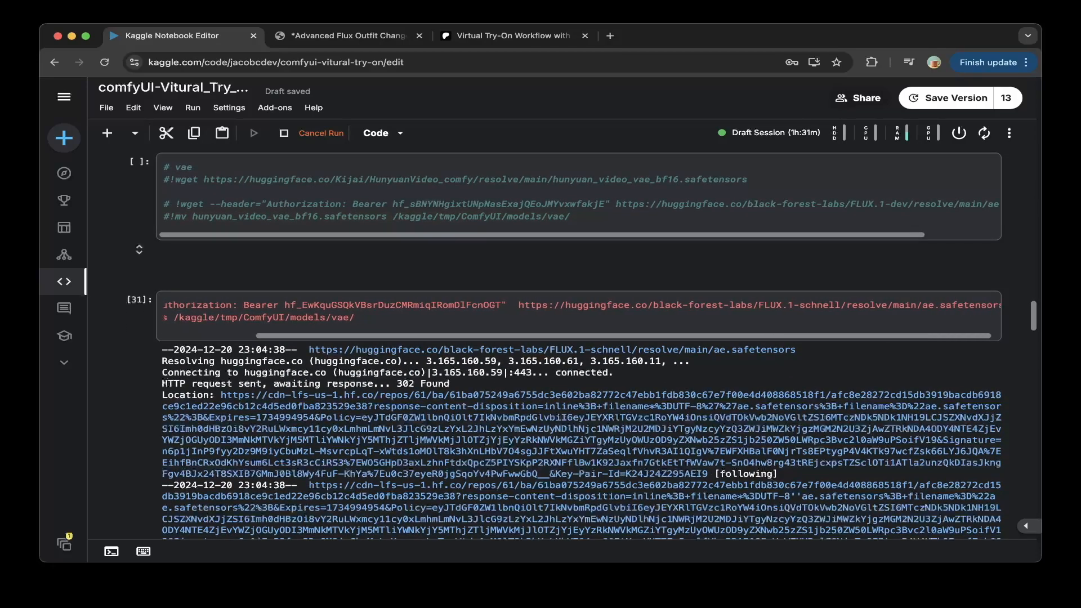
pyautogui.moveTo(244, 305); pyautogui.dragTo(483, 305)
pyautogui.click(483, 305)
pyautogui.hscroll(1, 483, 307)
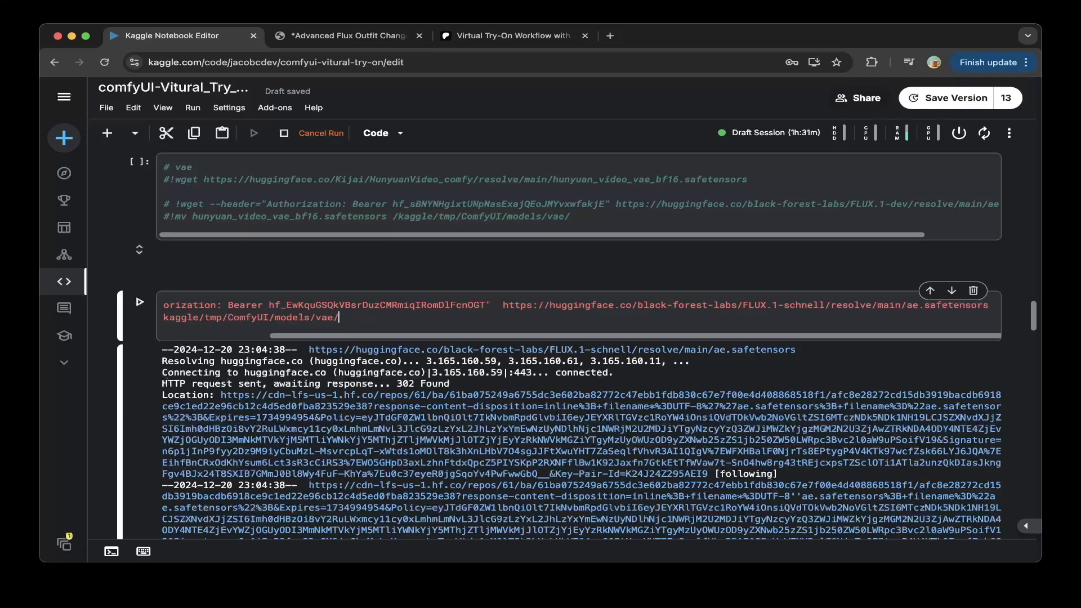
pyautogui.hscroll(-3, 579, 311)
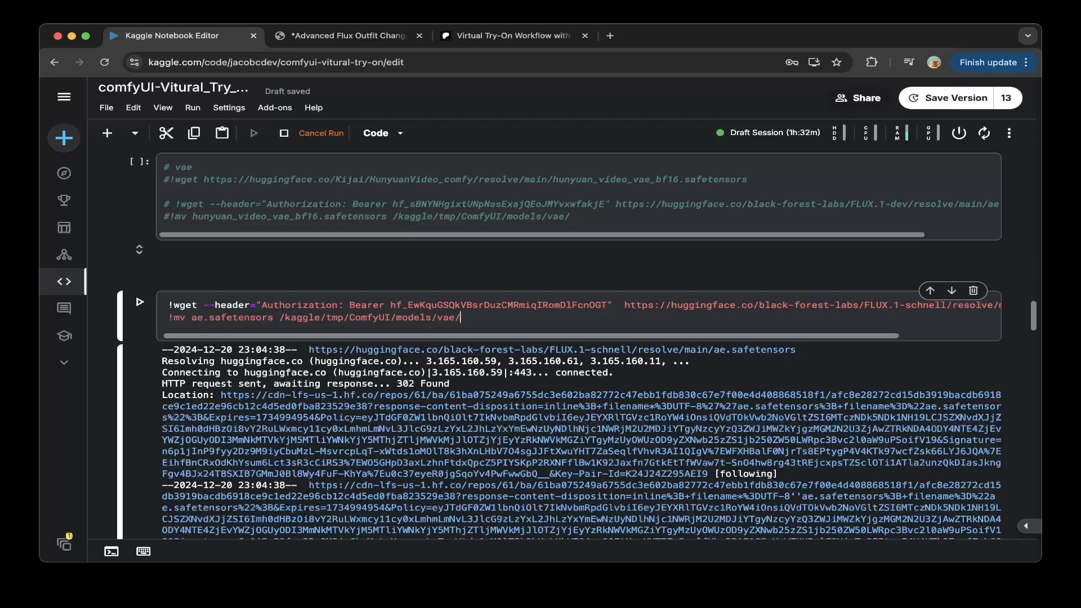
# - Examine the Lora cell that downloads the catvton-flux-lora-alpha pytorch_lora_weights.safetensors and moves it to models/loras as CatViton.safetensors
pyautogui.scroll(-10, 579, 337)
pyautogui.scroll(-5, 579, 338)
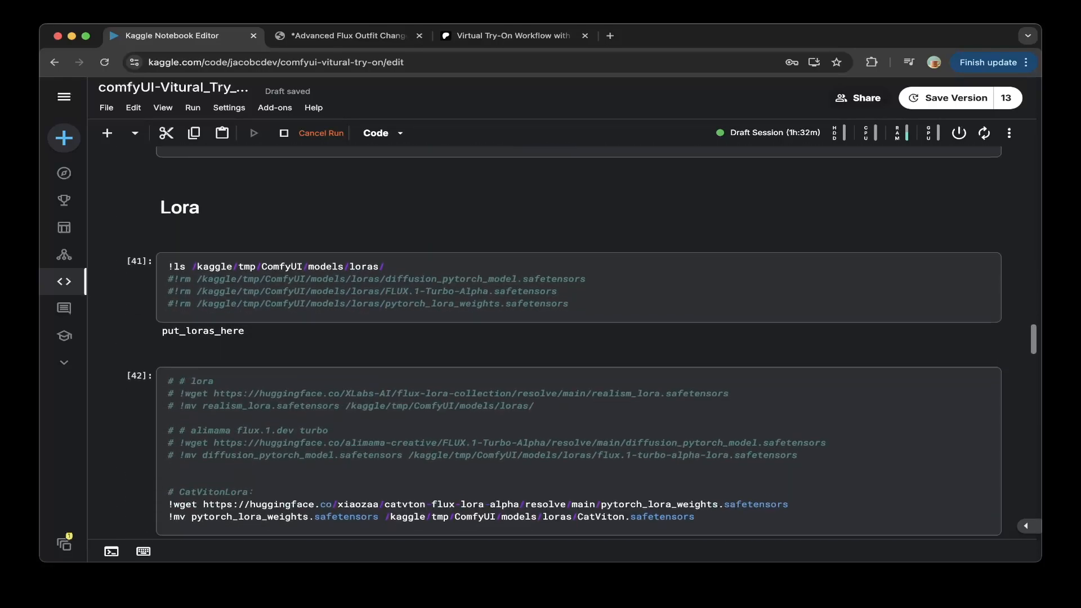
pyautogui.scroll(-5, 578, 338)
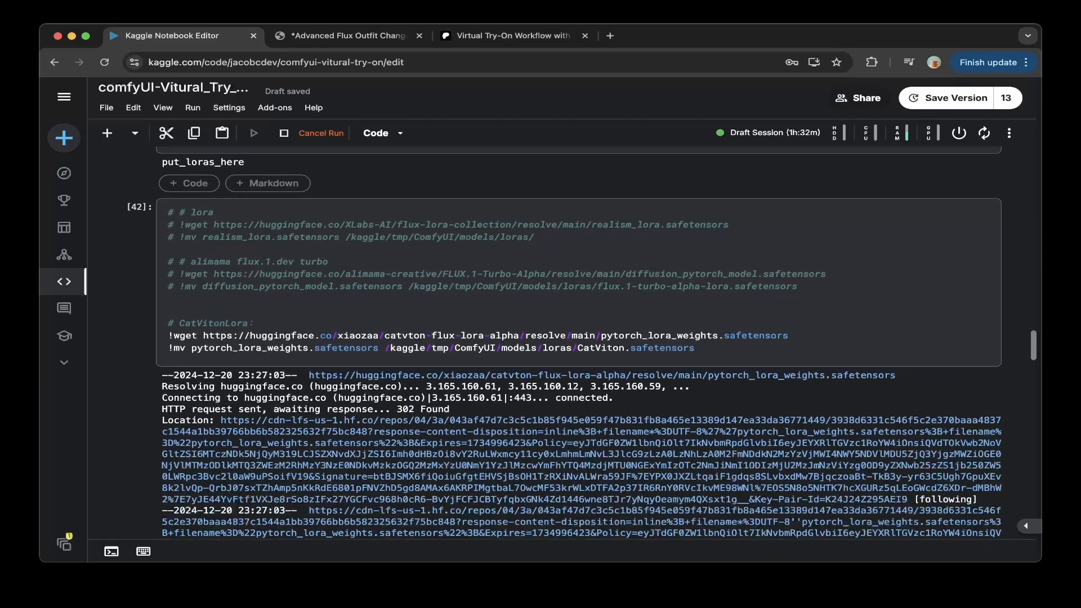
pyautogui.scroll(1, 579, 338)
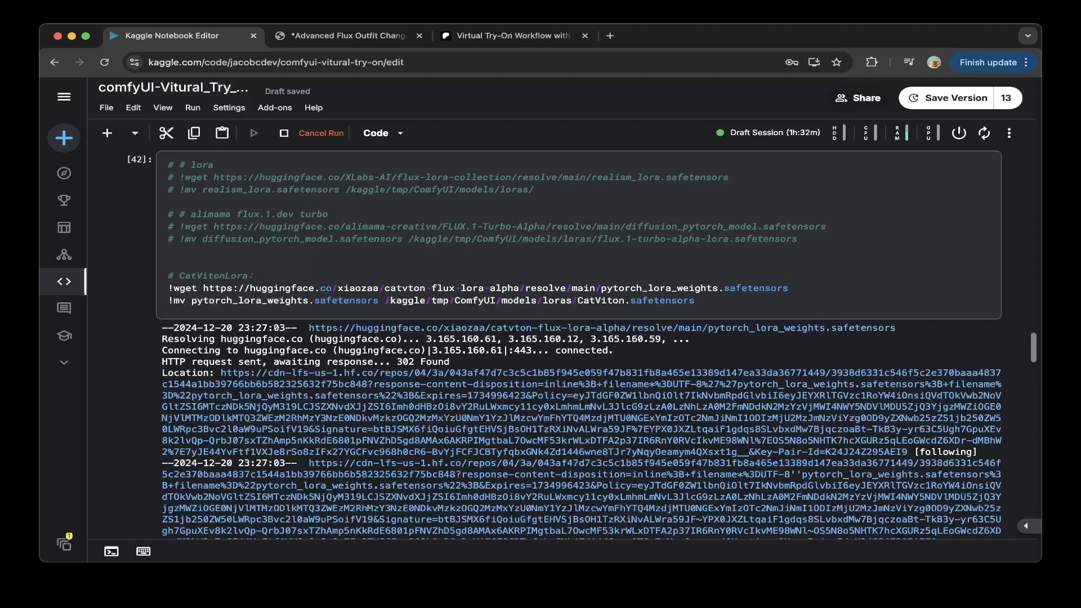
pyautogui.click(531, 288)
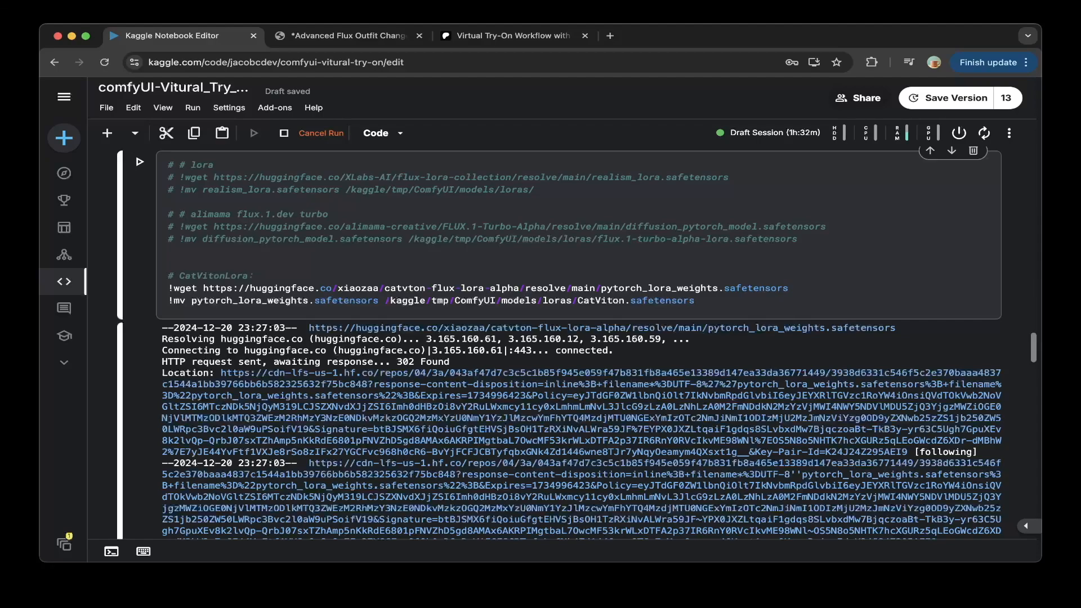
pyautogui.doubleClick(701, 287)
pyautogui.click(258, 276)
pyautogui.doubleClick(659, 288)
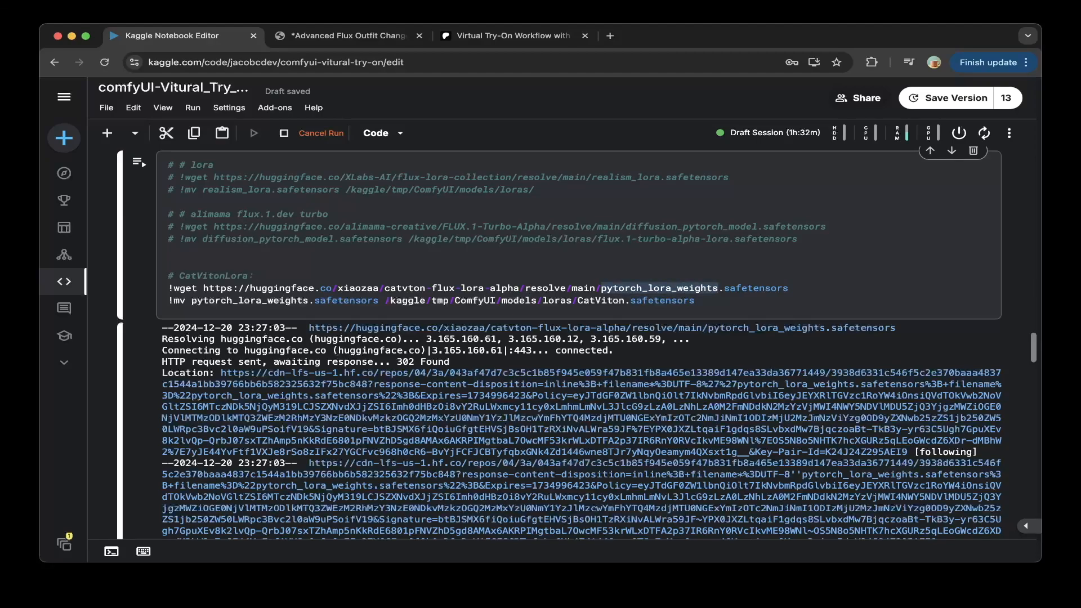
pyautogui.click(696, 301)
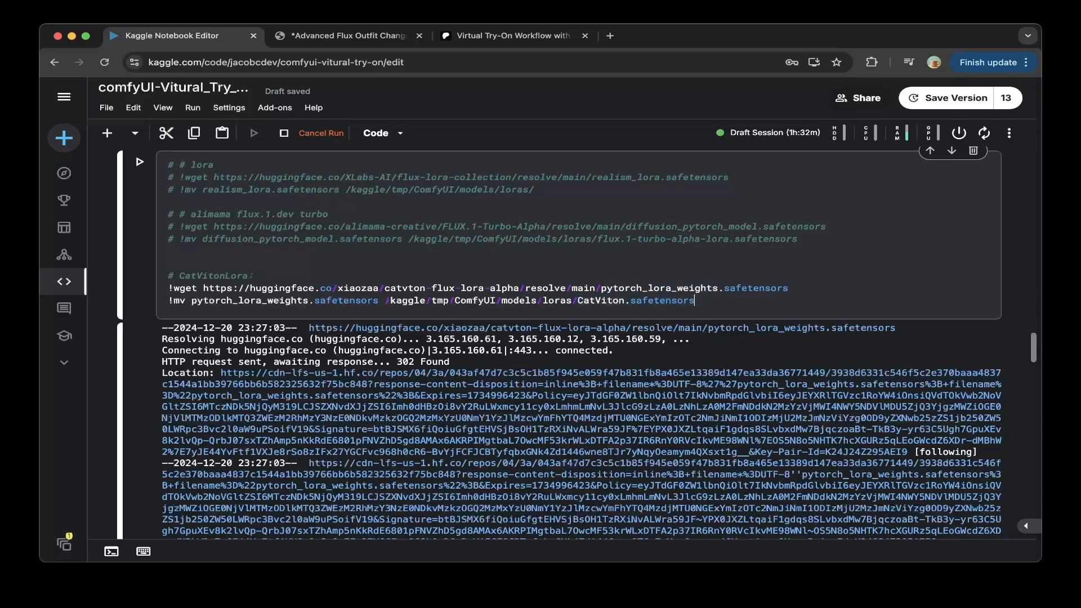
# - Examine the AliFLUXTurbolora cell that downloads diffusion_pytorch_model.safetensors and moves it to models/loras as FLUX.1-Turbo-Alpha.safetensors
pyautogui.scroll(-10, 563, 337)
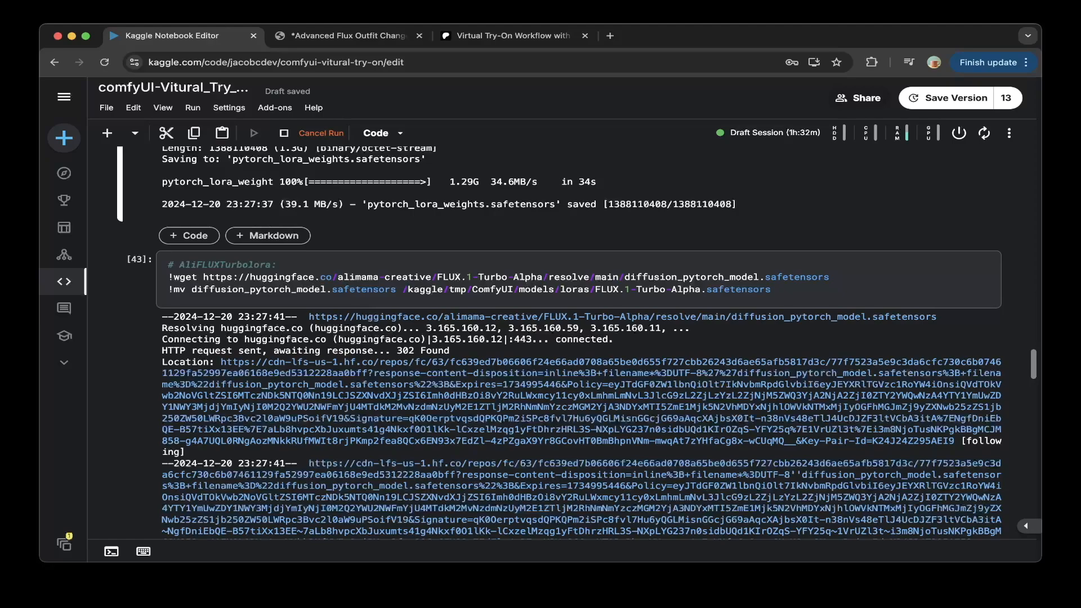
pyautogui.click(276, 264)
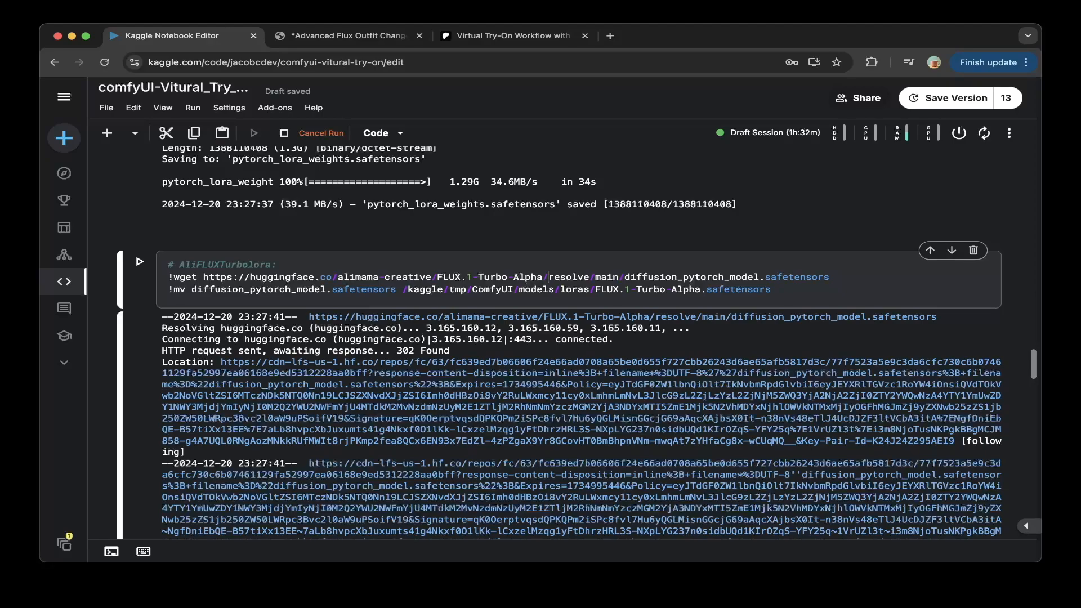
pyautogui.click(829, 277)
pyautogui.moveTo(332, 277); pyautogui.dragTo(759, 290)
pyautogui.click(764, 290)
pyautogui.moveTo(337, 277); pyautogui.dragTo(829, 277)
pyautogui.click(829, 277)
pyautogui.doubleClick(575, 289)
pyautogui.click(636, 290)
pyautogui.moveTo(403, 289); pyautogui.dragTo(753, 290)
pyautogui.click(758, 289)
# - Examine the cell above the Custom Nodes section that checks the git lfs version and lists the ComfyUI models folder
pyautogui.scroll(-10, 557, 338)
pyautogui.scroll(-12, 566, 345)
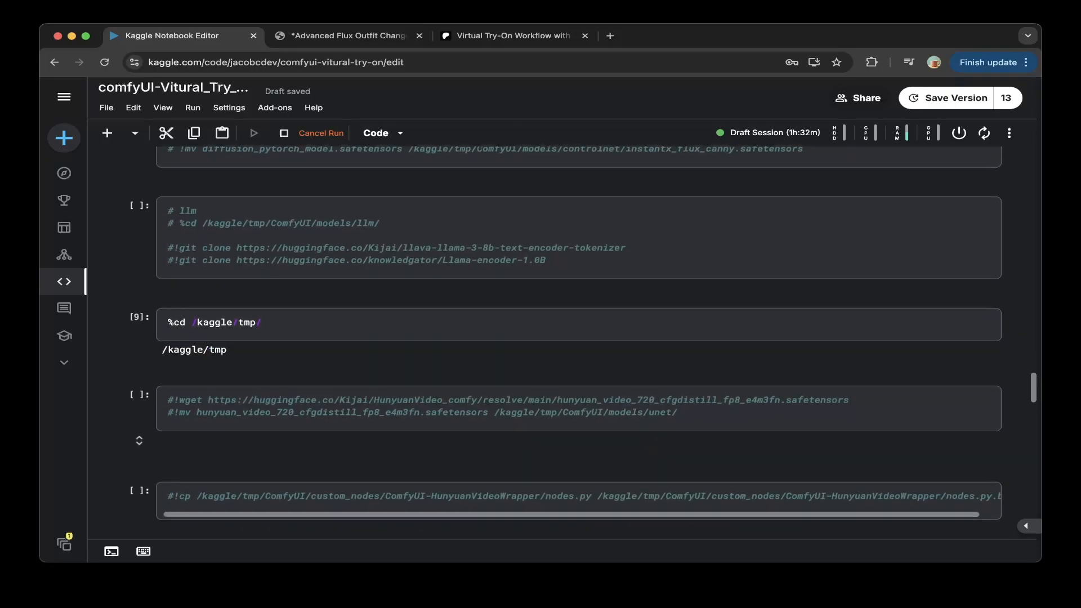
pyautogui.scroll(-1, 566, 345)
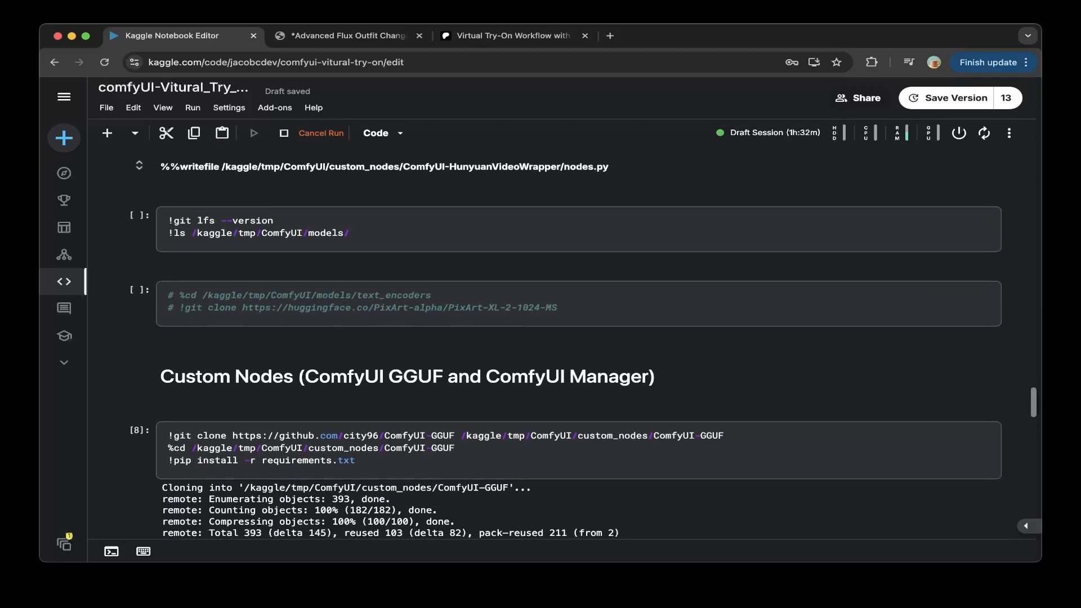
pyautogui.click(214, 220)
pyautogui.click(279, 220)
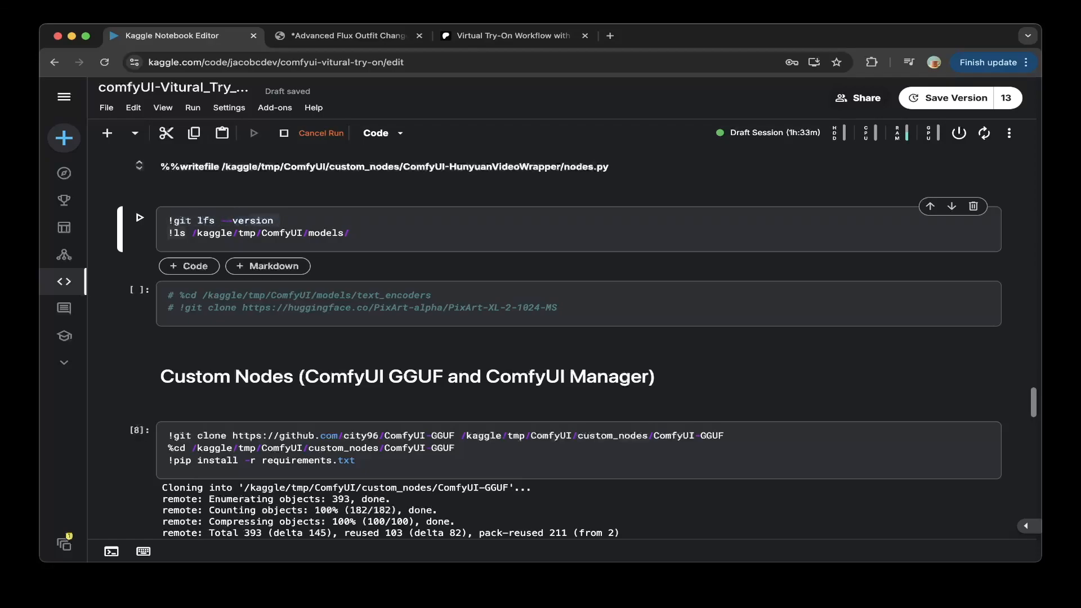
# - Examine the Custom Nodes cell that clones city96/ComfyUI-GGUF into custom_nodes and installs its requirements.txt
pyautogui.scroll(-5, 562, 343)
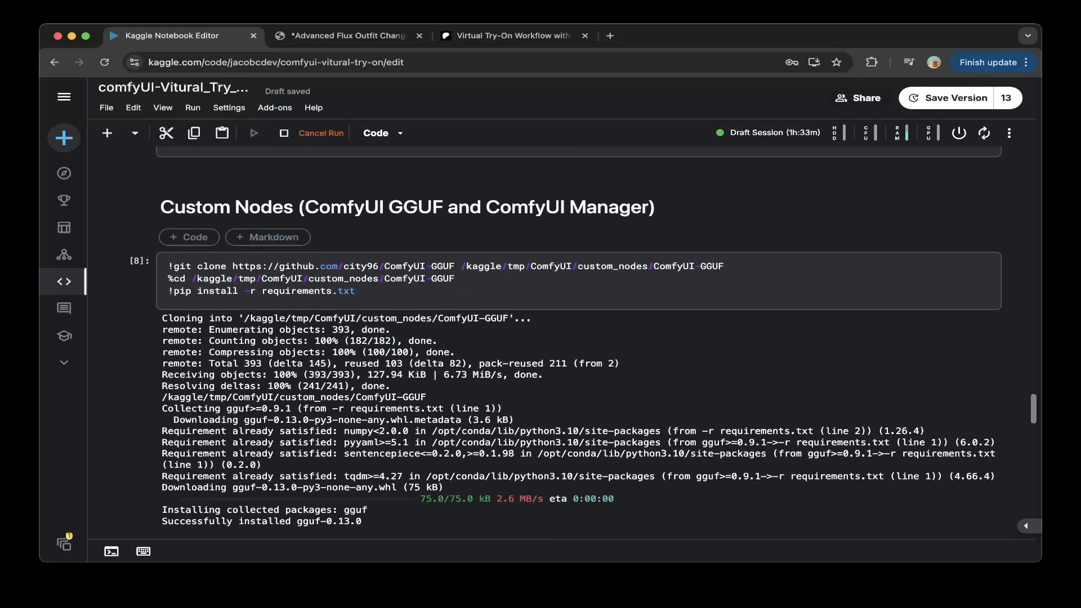
pyautogui.scroll(-1, 563, 344)
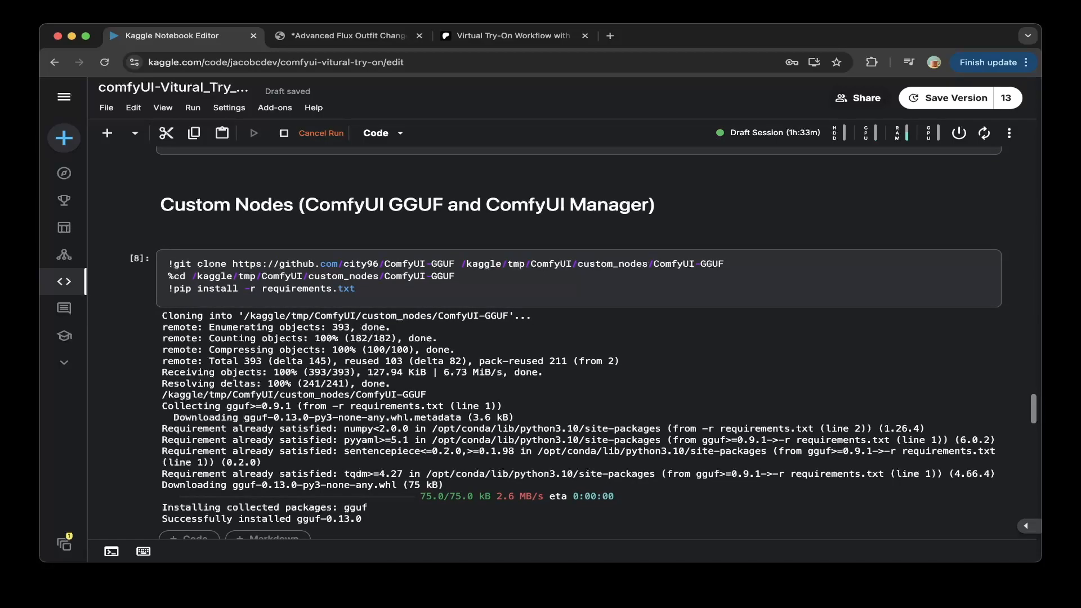
pyautogui.moveTo(343, 264); pyautogui.dragTo(443, 264)
pyautogui.click(443, 266)
pyautogui.scroll(-3, 444, 270)
pyautogui.scroll(2, 444, 270)
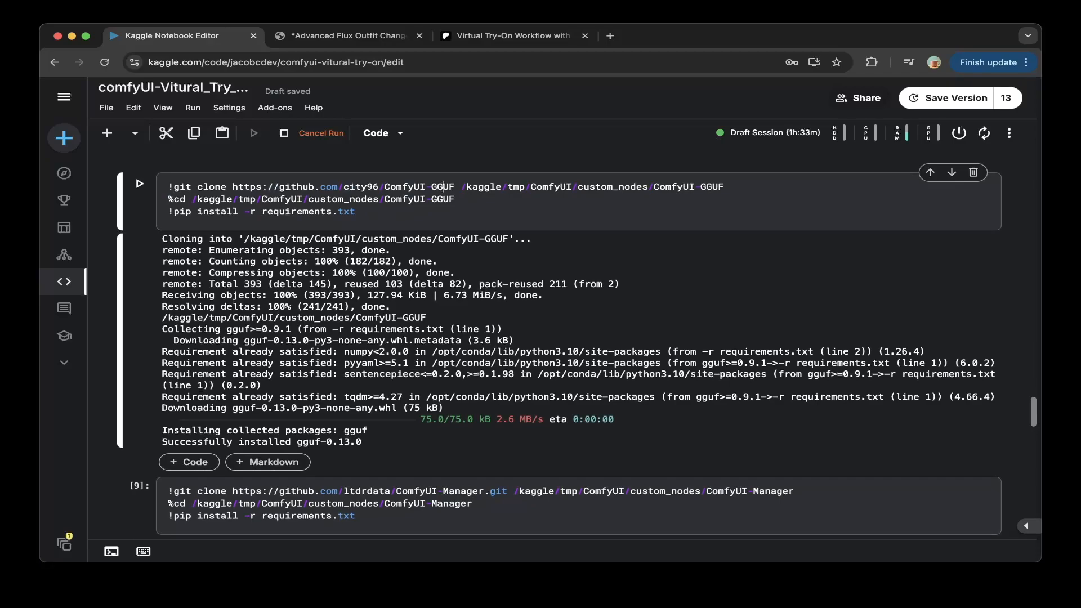
# - Examine the cell that clones and installs ComfyUI-Manager, and the following cell that lists the custom_nodes and model folders
pyautogui.scroll(-4, 385, 298)
pyautogui.click(385, 298)
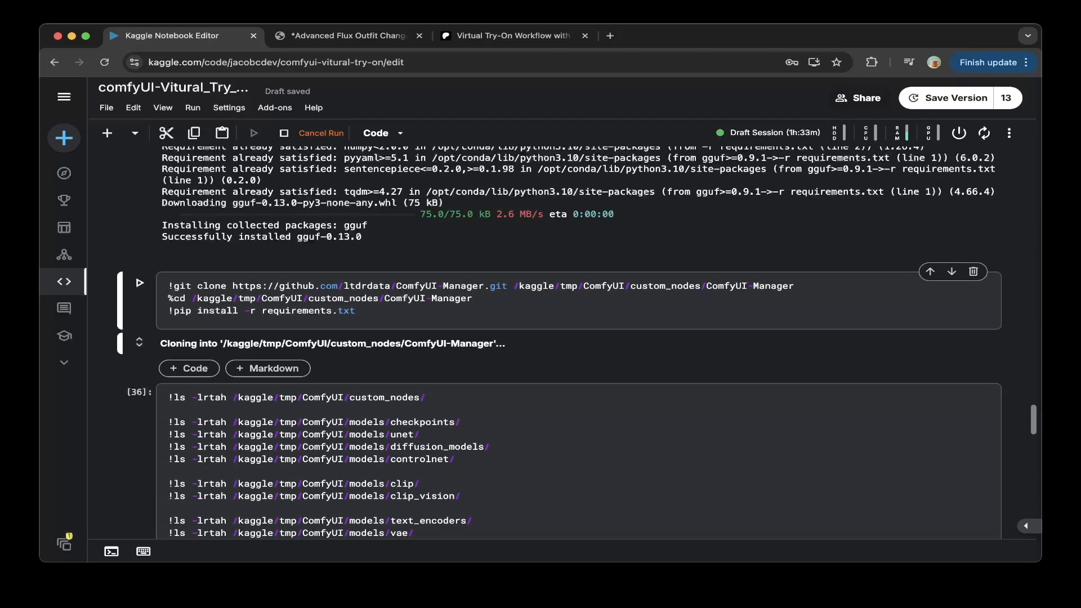
pyautogui.scroll(-1, 473, 299)
pyautogui.click(472, 265)
pyautogui.scroll(-1, 563, 342)
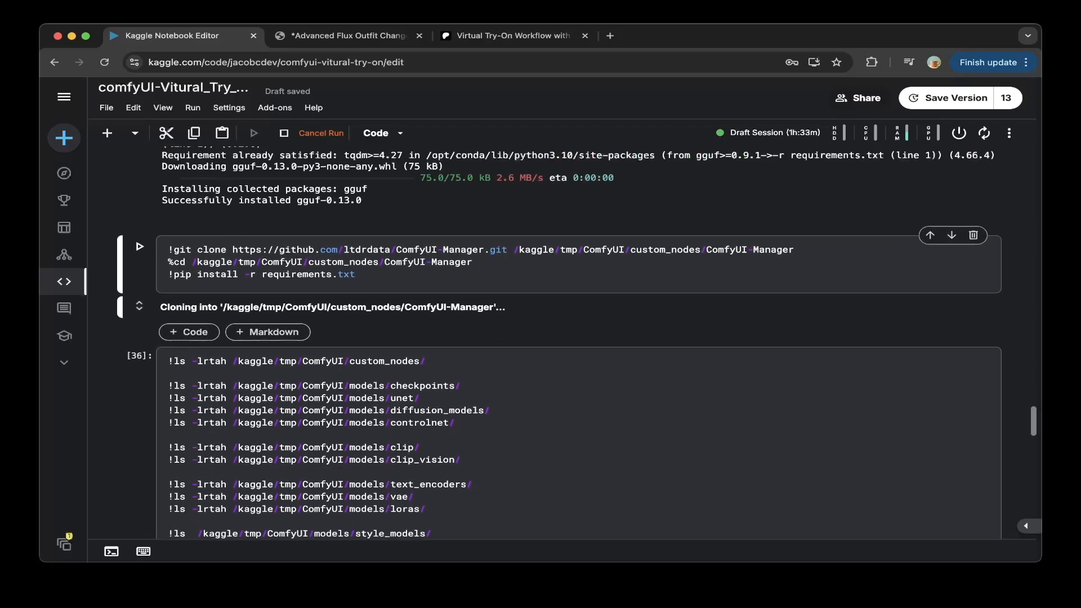
pyautogui.scroll(-5, 557, 343)
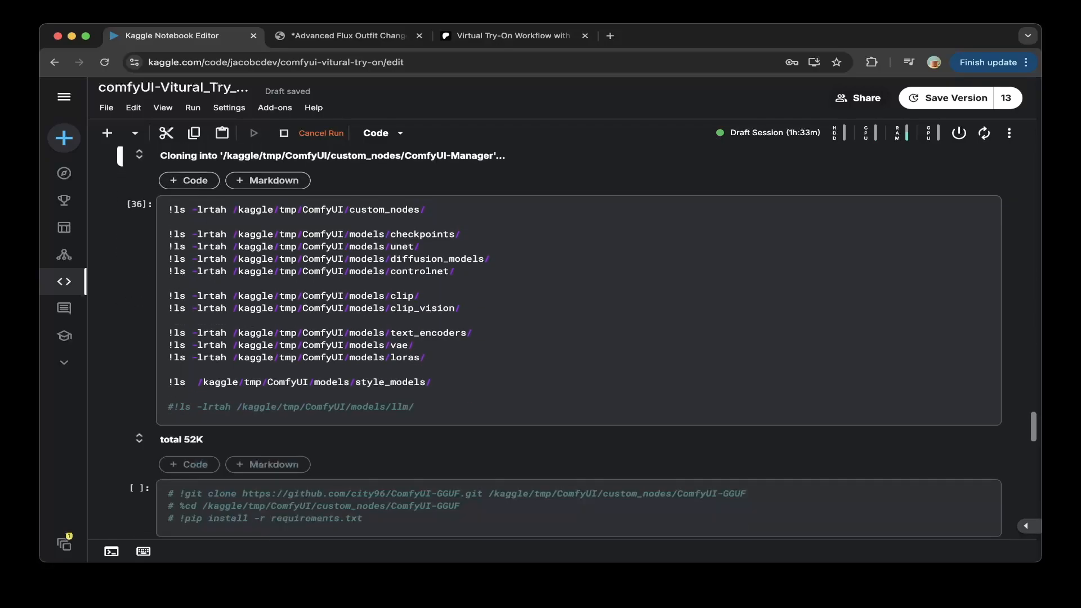
# - Examine the folder paths in the ls cell, including custom_nodes, unet, clip, clip_vision, vae, loras and style_models
pyautogui.moveTo(173, 210); pyautogui.dragTo(445, 358)
pyautogui.click(445, 358)
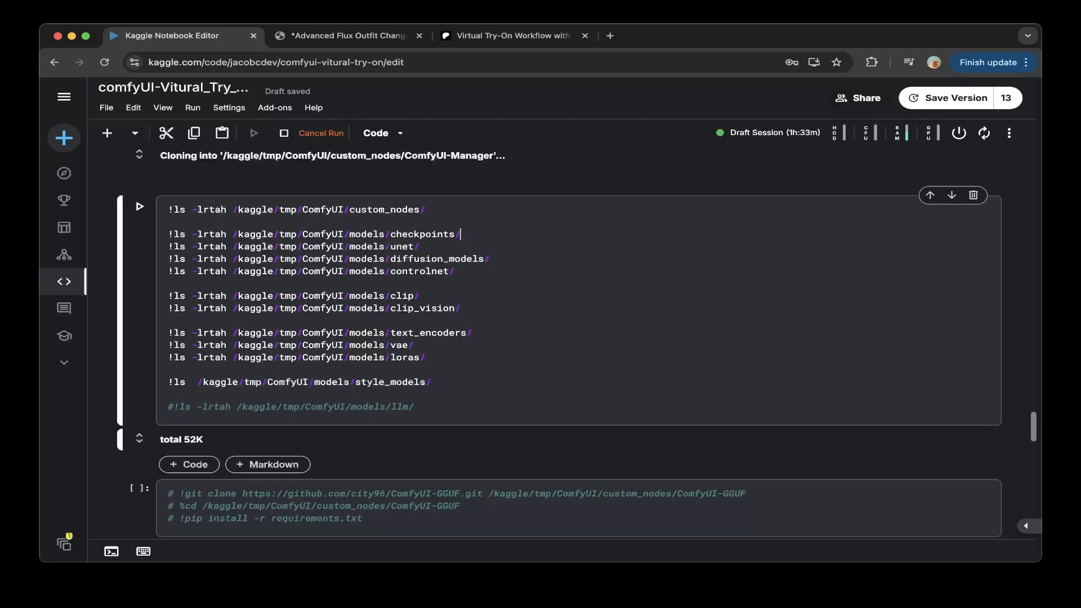
pyautogui.scroll(-1, 563, 343)
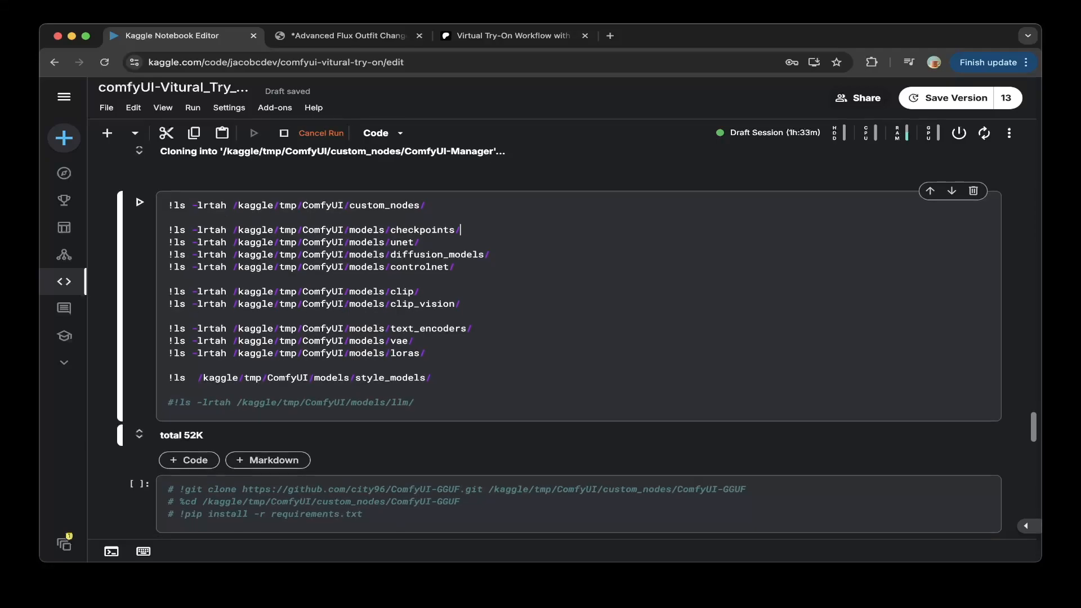
pyautogui.doubleClick(403, 206)
pyautogui.doubleClick(402, 242)
pyautogui.doubleClick(410, 292)
pyautogui.doubleClick(416, 304)
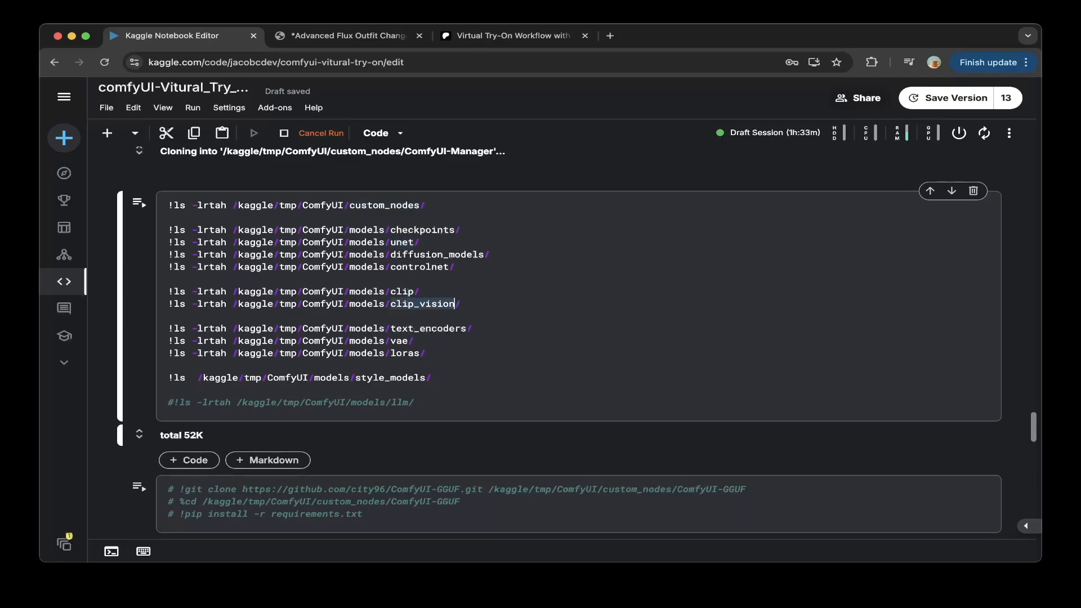
pyautogui.scroll(-1, 415, 315)
pyautogui.doubleClick(401, 333)
pyautogui.click(401, 346)
pyautogui.doubleClick(402, 345)
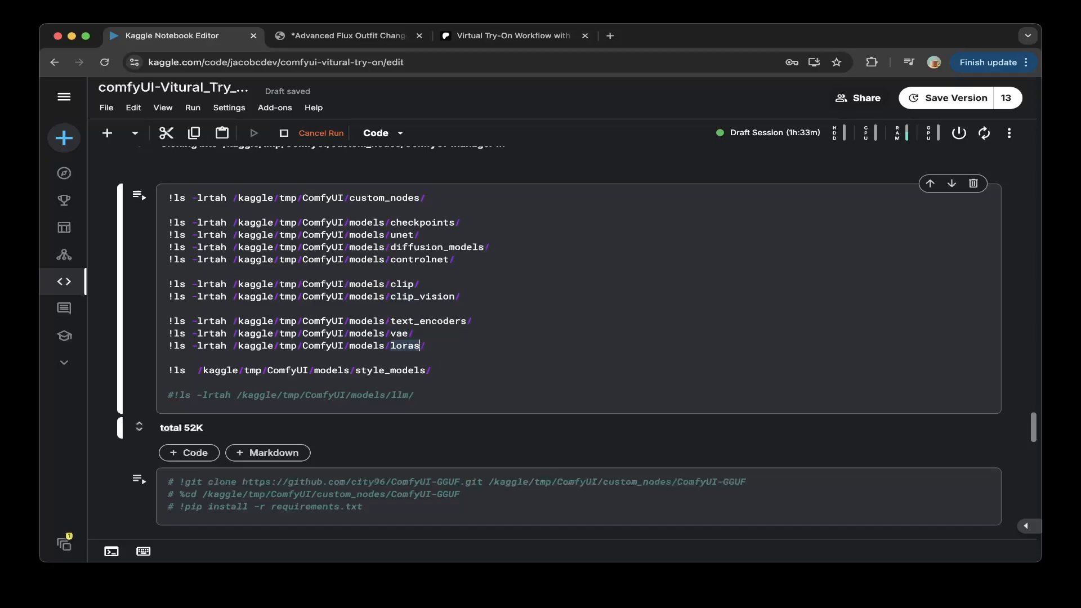
pyautogui.doubleClick(390, 370)
# - Examine the cell that installs pyngrok and ngrok with --force, and check the ComfyUI page served through the ngrok address
pyautogui.scroll(-5, 390, 370)
pyautogui.scroll(-4, 390, 370)
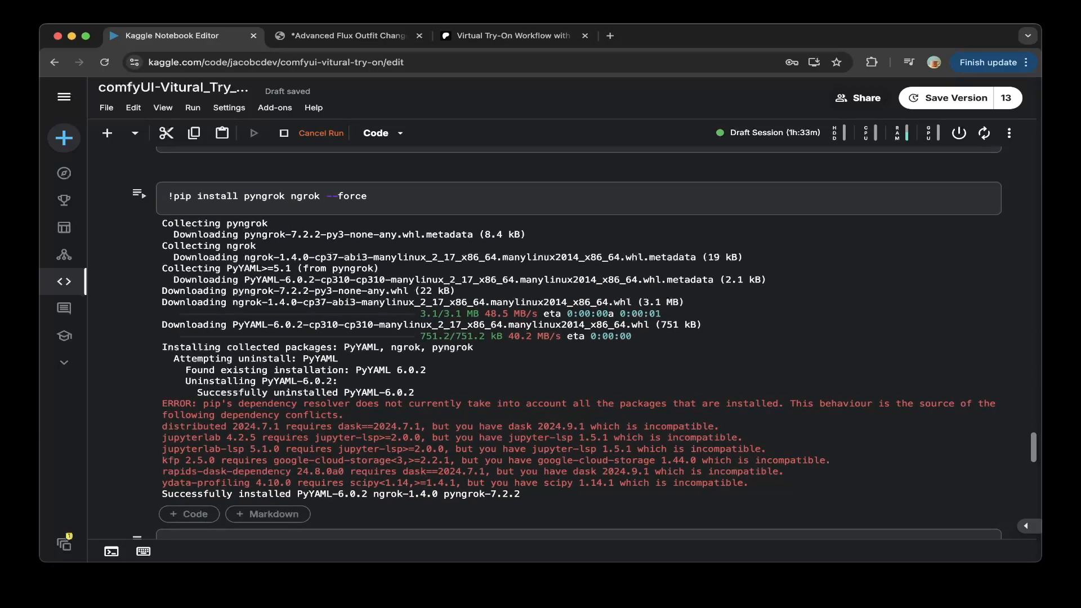
pyautogui.click(367, 196)
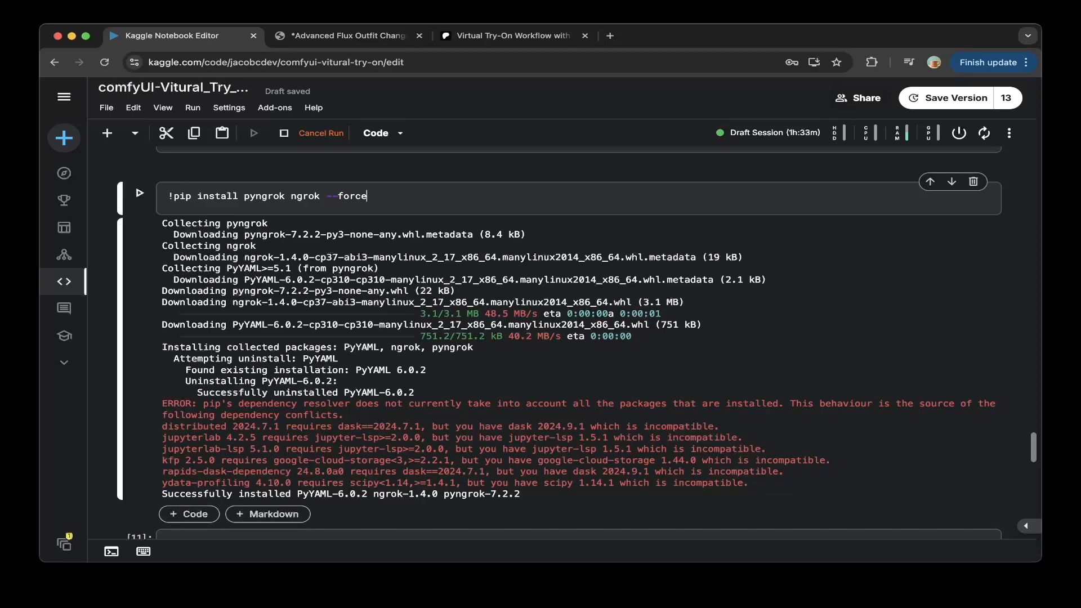
pyautogui.hotkey('shift', 'Return')
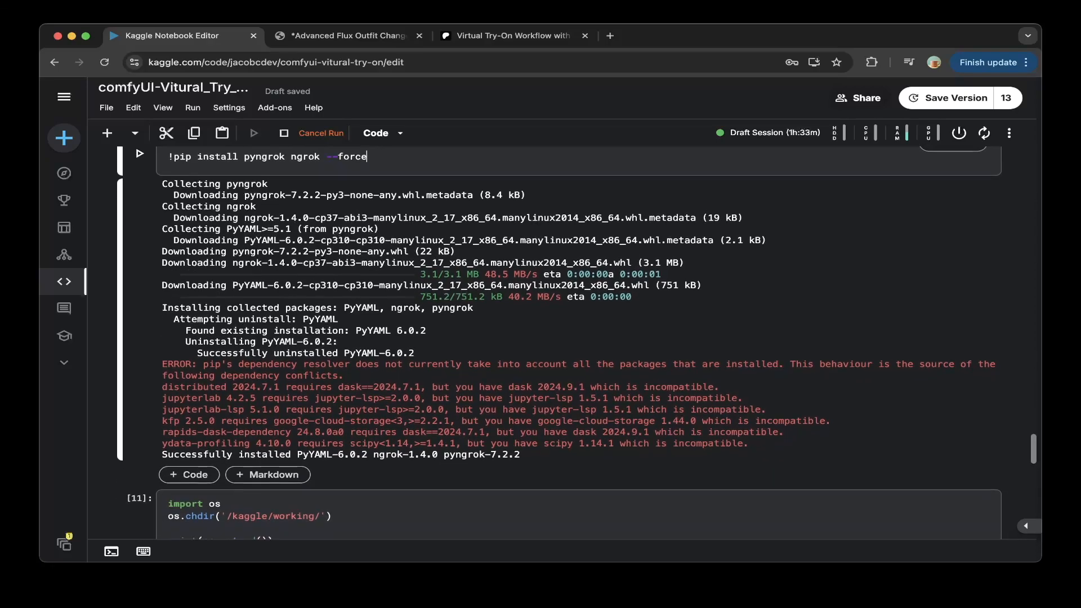
pyautogui.hotkey('ctrl', 'Tab')
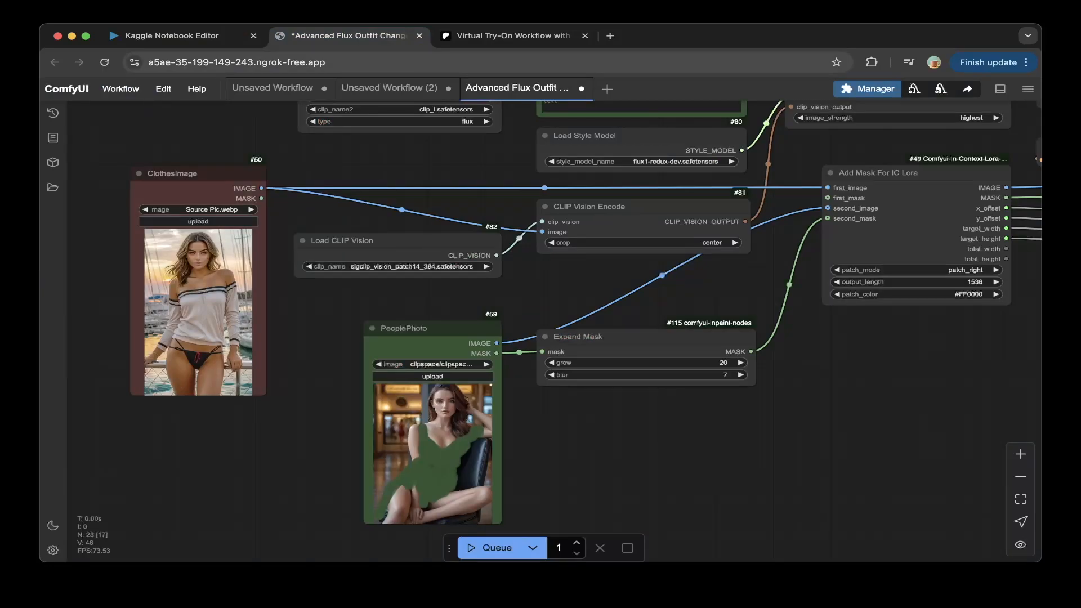
pyautogui.hotkey('ctrl', 'shift', 'Tab')
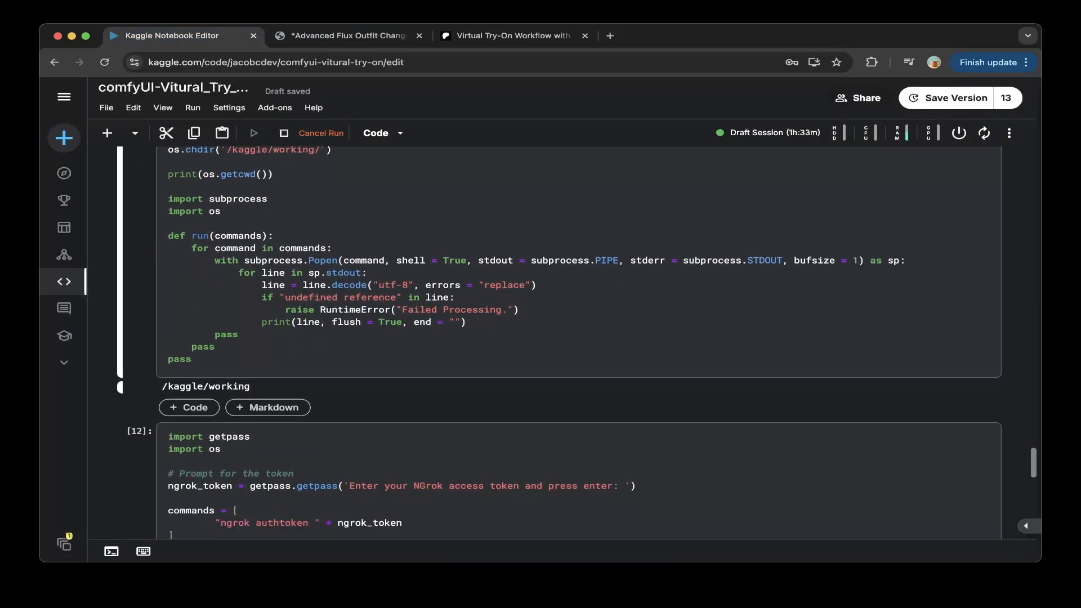
# - Examine the cell that prompts for the NGrok access token and passes it to ngrok authtoken
pyautogui.scroll(-5, 559, 340)
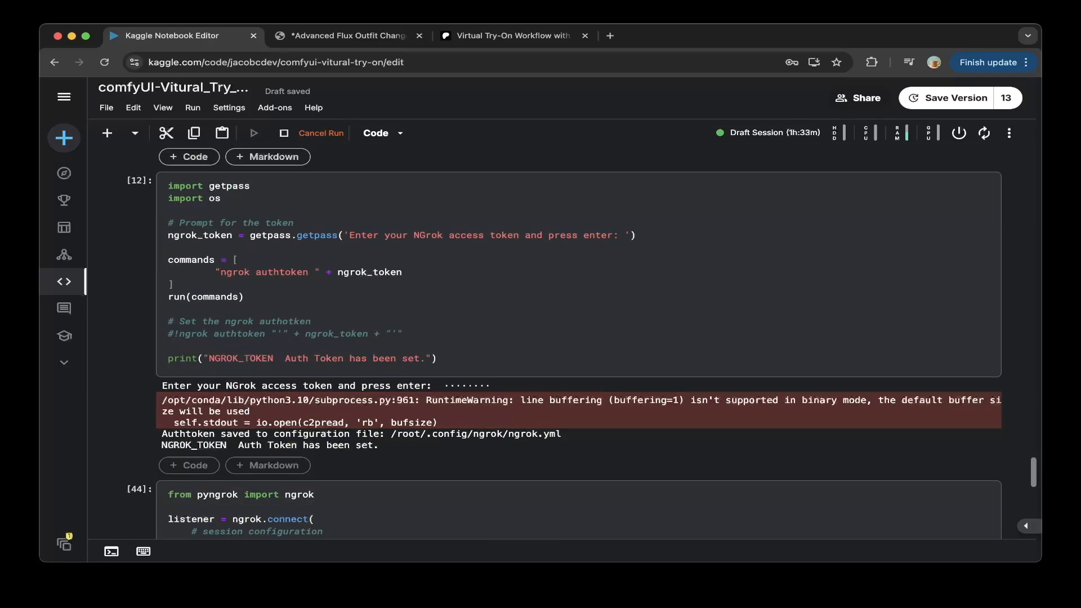
pyautogui.click(278, 234)
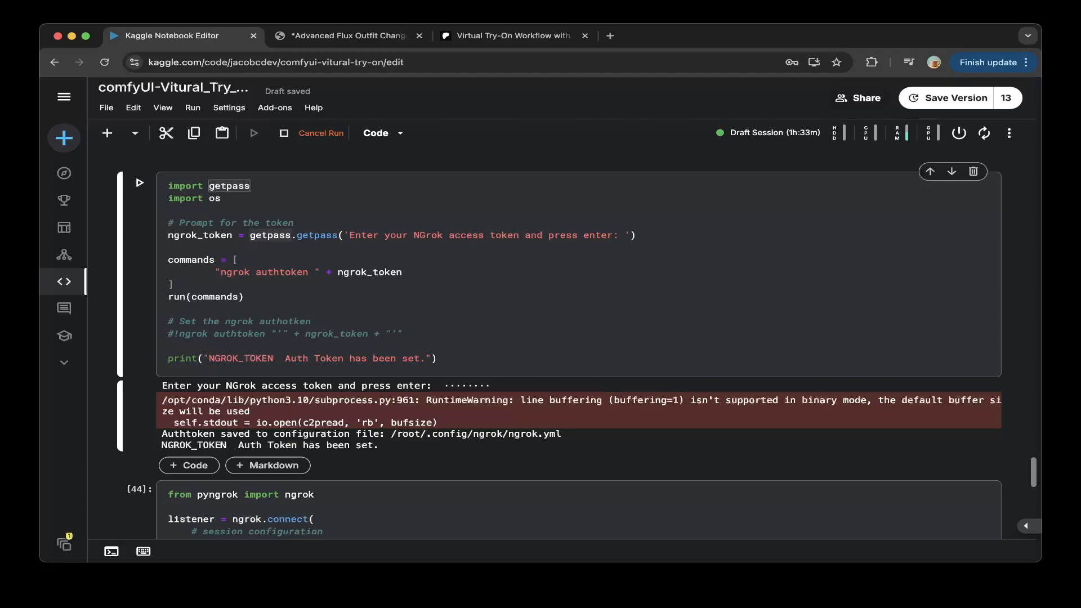
pyautogui.click(338, 297)
pyautogui.scroll(-4, 337, 299)
pyautogui.click(337, 301)
pyautogui.scroll(-1, 559, 342)
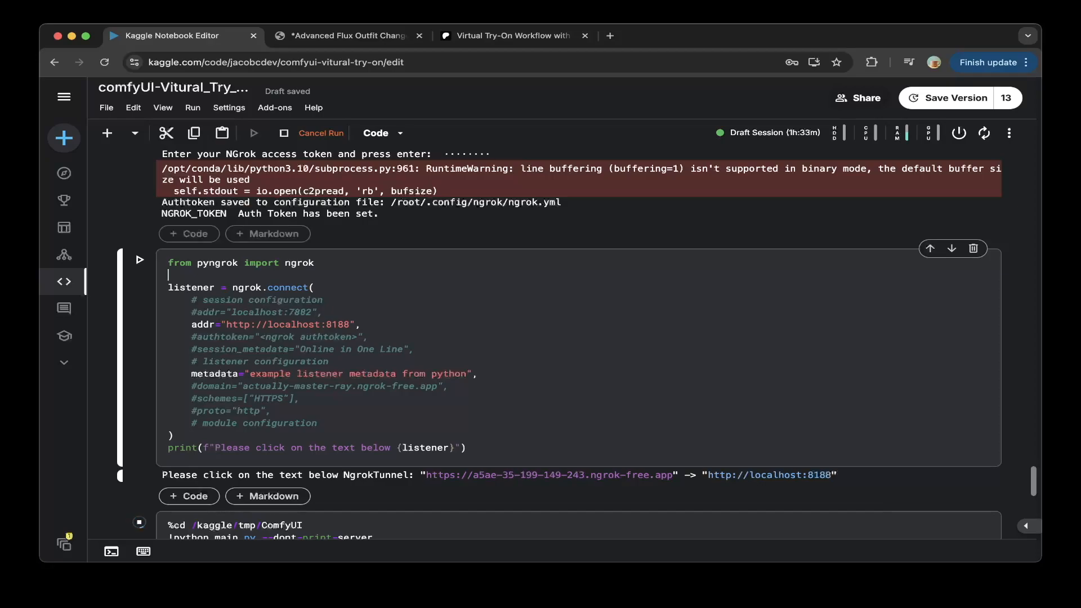
pyautogui.click(347, 36)
pyautogui.click(172, 36)
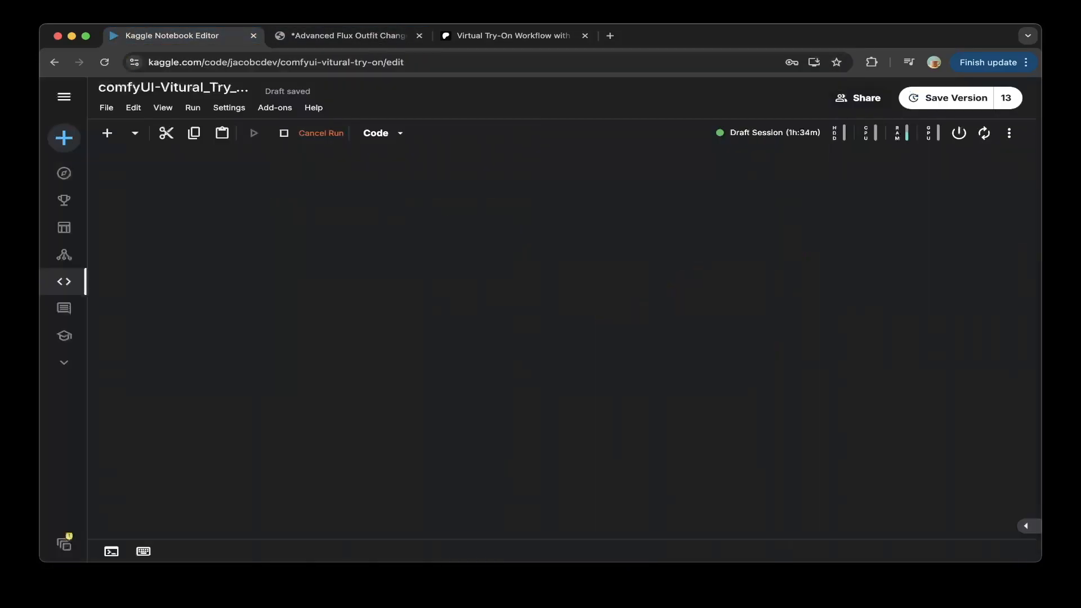
pyautogui.click(325, 325)
pyautogui.click(356, 325)
# - Examine the cell that launches ComfyUI with main.py --dont-print-server, and view the running Advanced Flux Outfit Changer workflow
pyautogui.scroll(-4, 356, 324)
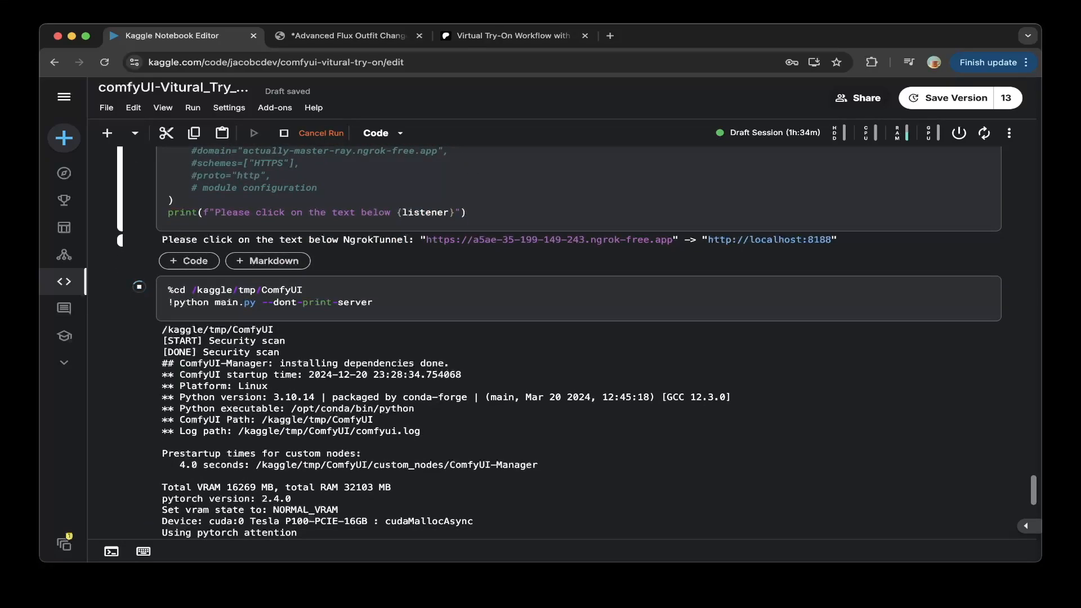
pyautogui.click(373, 303)
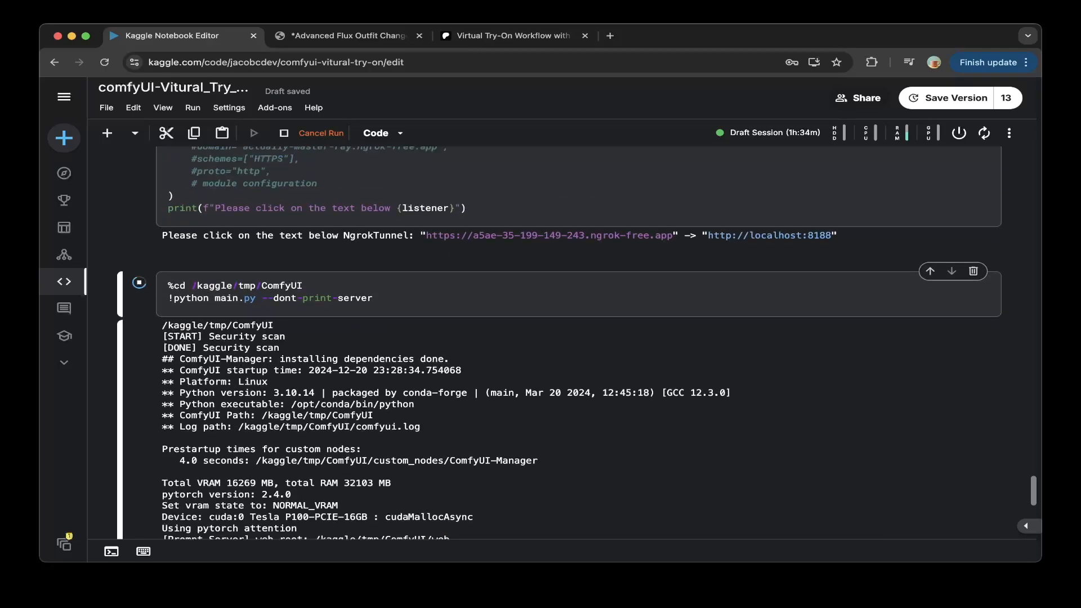
pyautogui.click(349, 36)
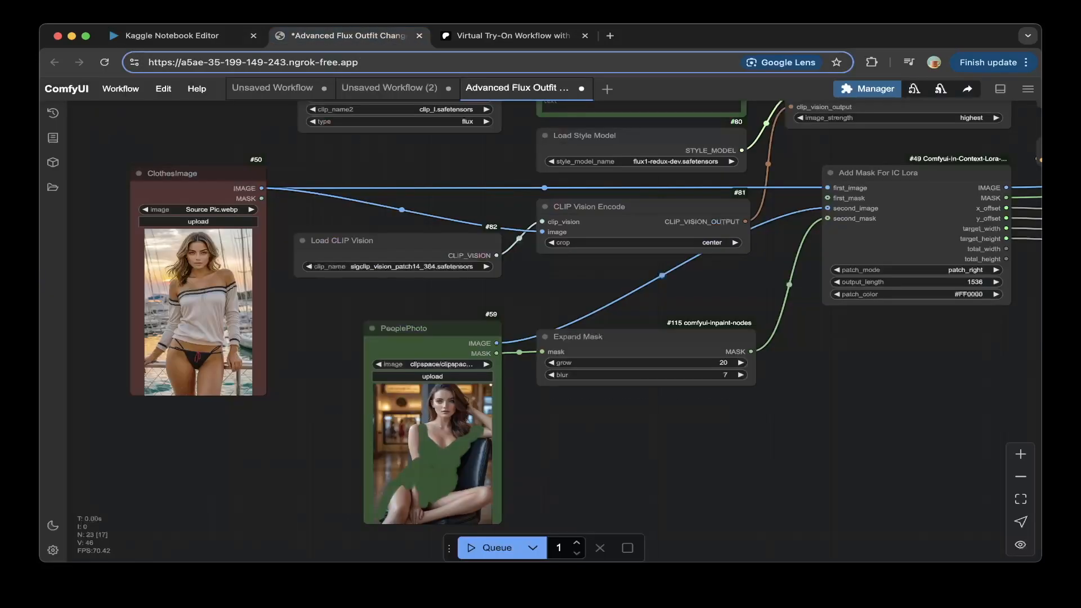
pyautogui.moveTo(327, 309); pyautogui.dragTo(308, 341)
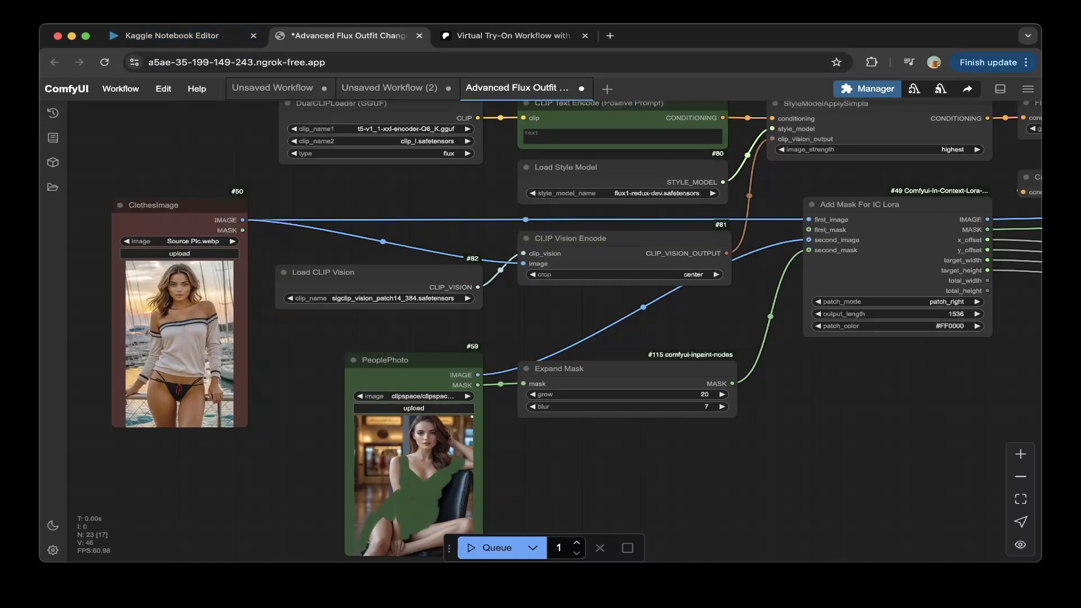
# - Look at the Virtual Try-On post on Patreon for the Advanced Flux Outfit Changer.json, Source Pic.webp and Target Pic.webp attachments
pyautogui.click(513, 35)
pyautogui.scroll(-1, 403, 338)
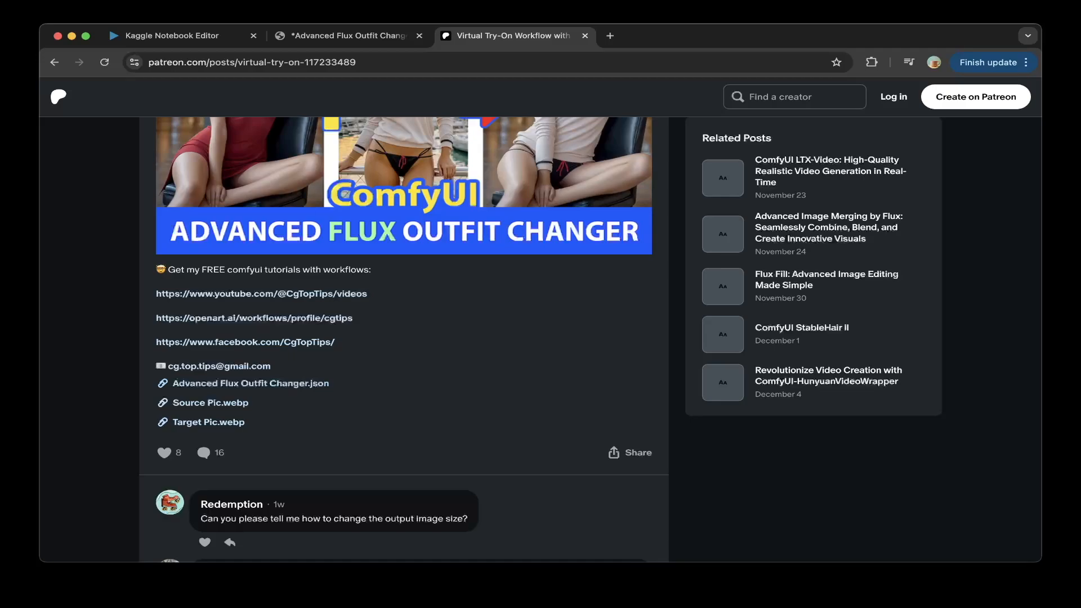
pyautogui.scroll(-1, 404, 338)
# - Return to the ComfyUI page and start opening a workflow file
pyautogui.click(349, 35)
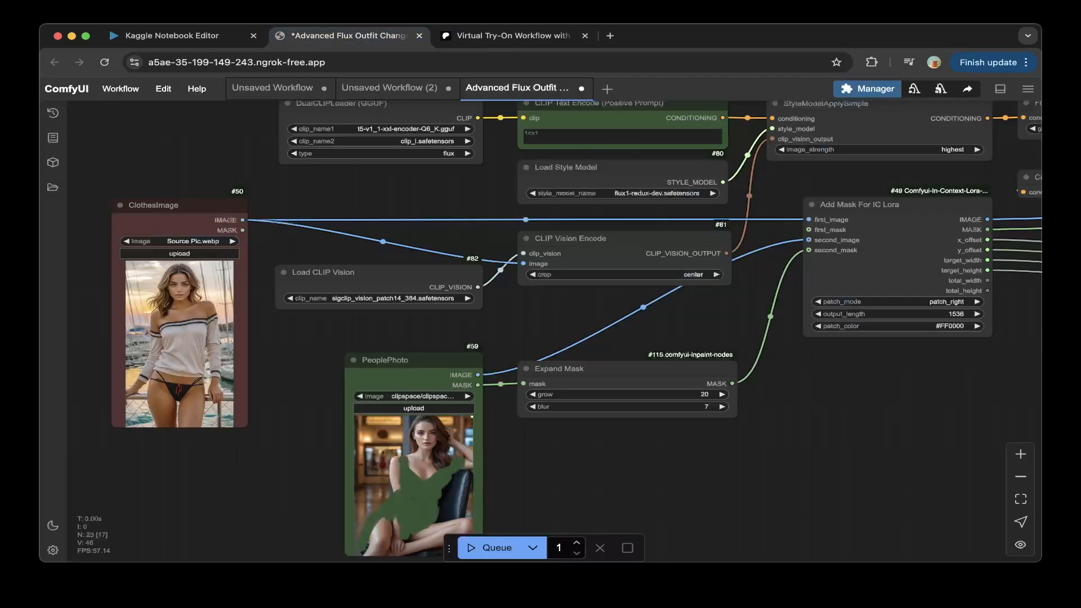
pyautogui.moveTo(360, 188); pyautogui.dragTo(355, 216)
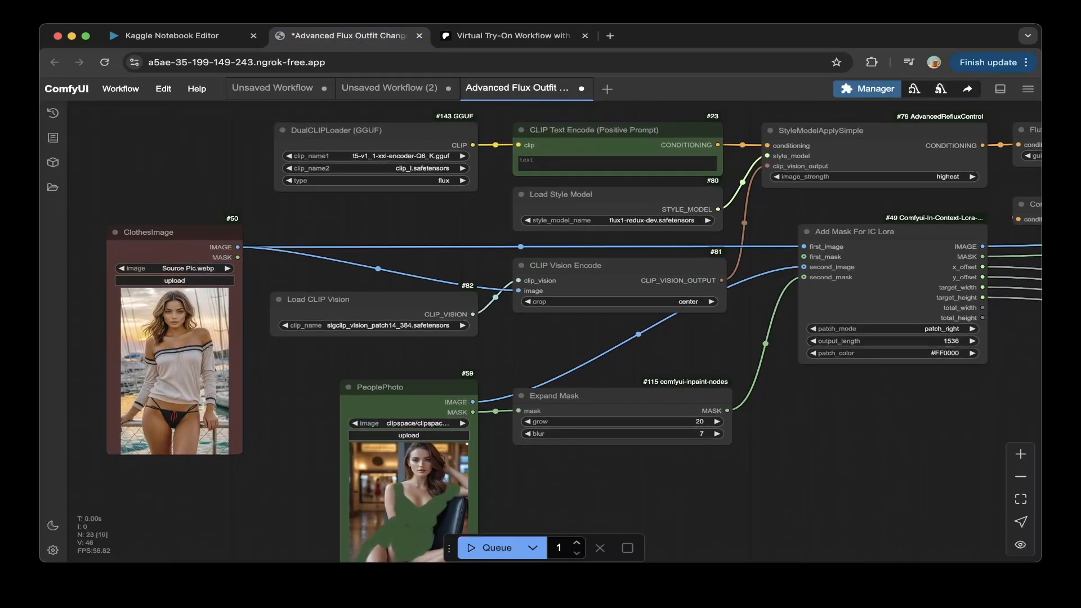
pyautogui.click(121, 88)
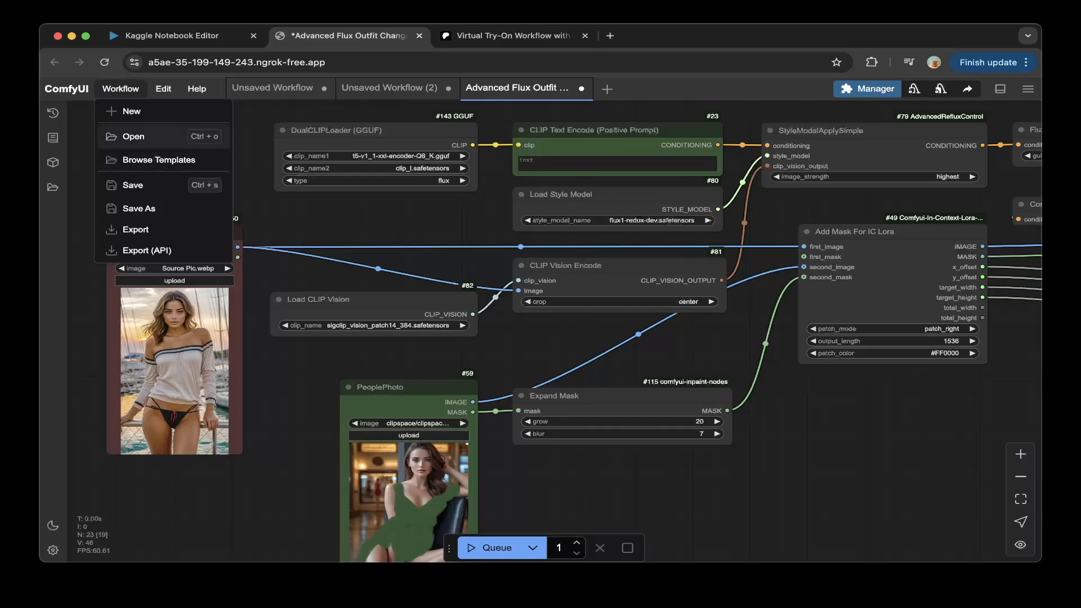
pyautogui.click(133, 136)
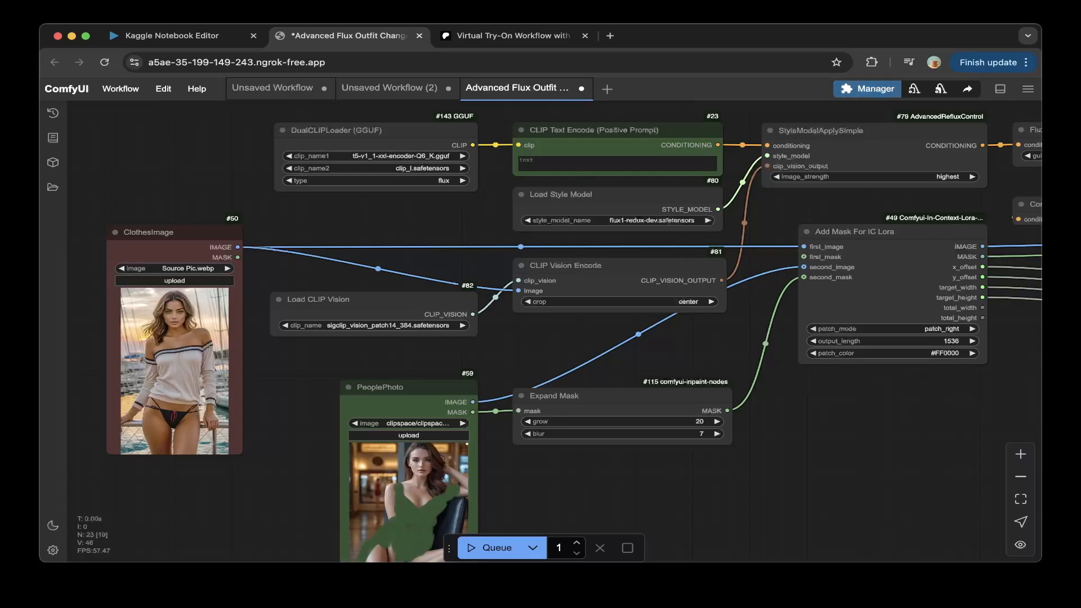
# - Open the Custom Nodes Manager in ComfyUI Manager and look through the available node packs
pyautogui.click(172, 36)
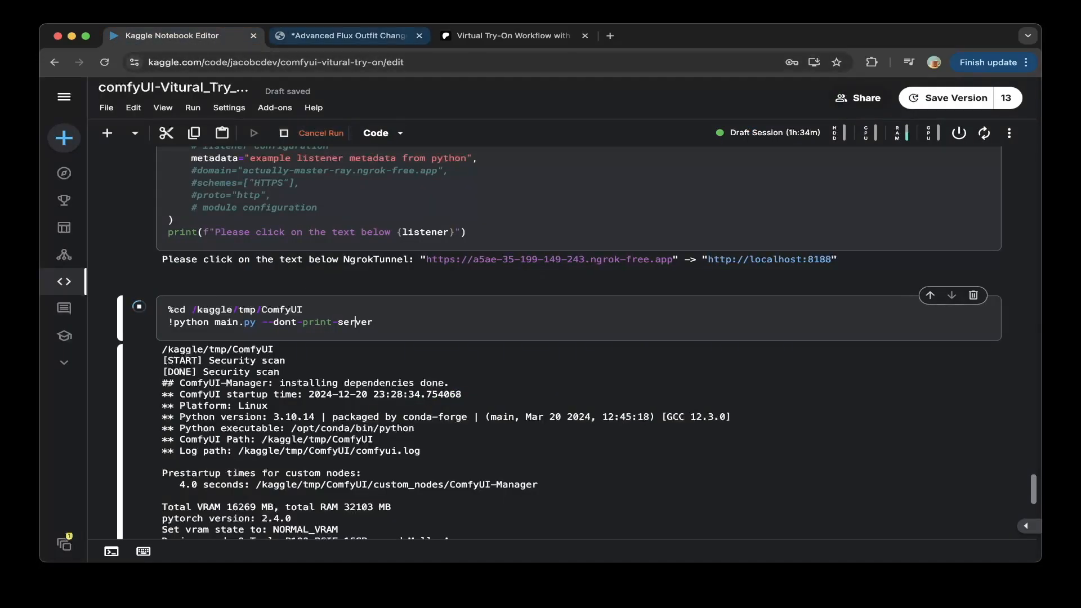
pyautogui.click(349, 36)
pyautogui.click(867, 88)
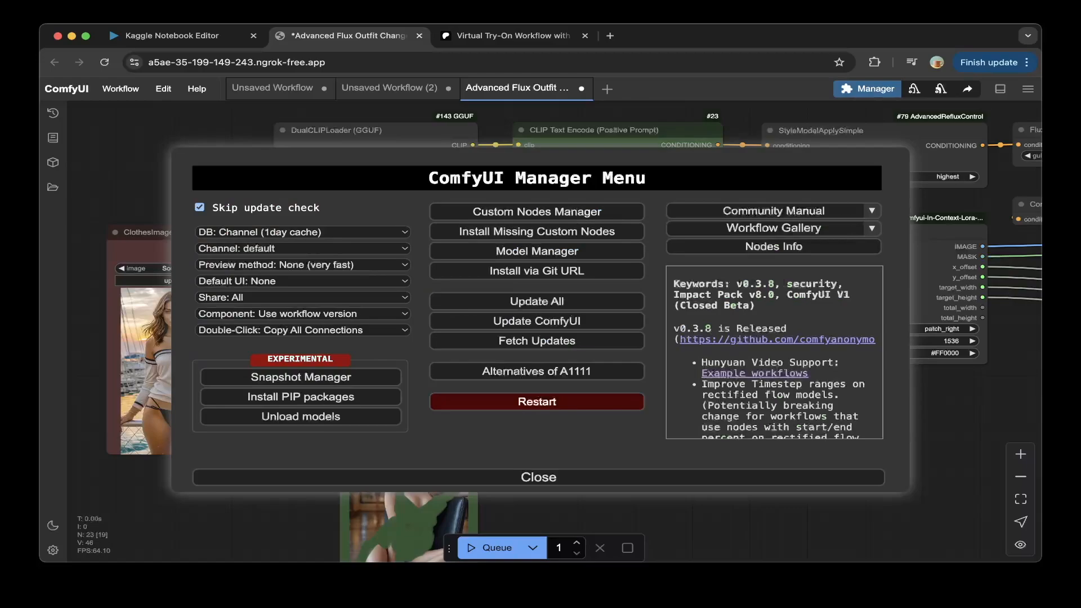
pyautogui.click(536, 212)
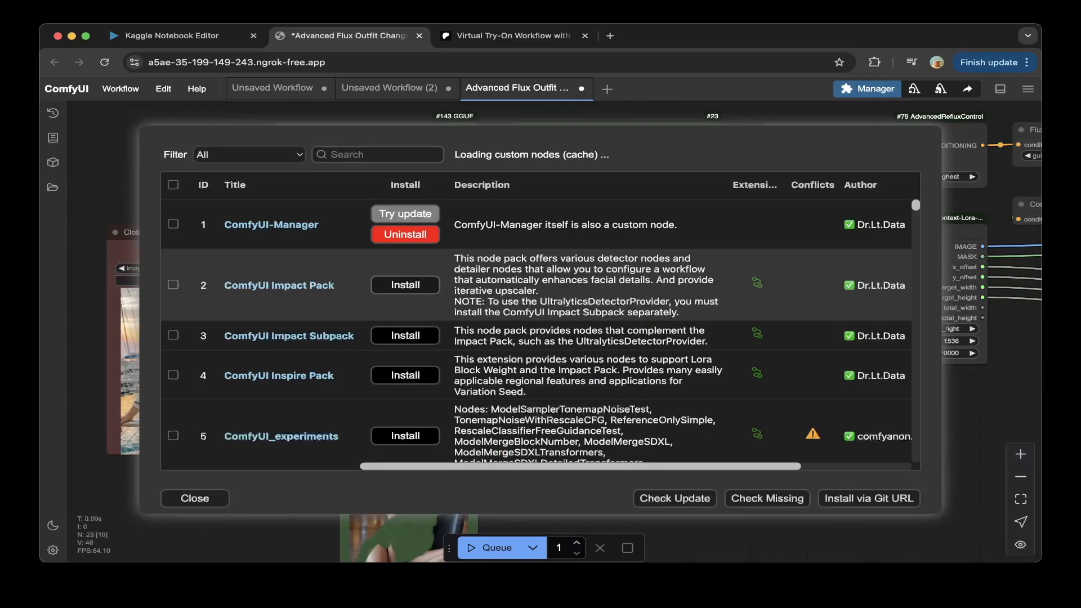
pyautogui.scroll(-1, 536, 330)
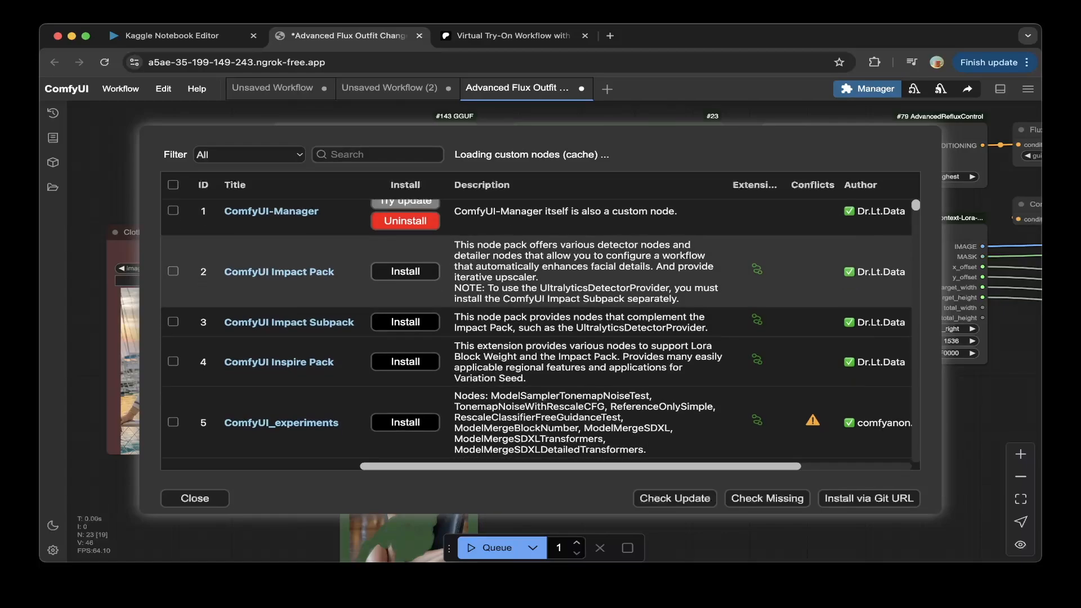
pyautogui.scroll(1, 279, 222)
pyautogui.scroll(-1, 279, 260)
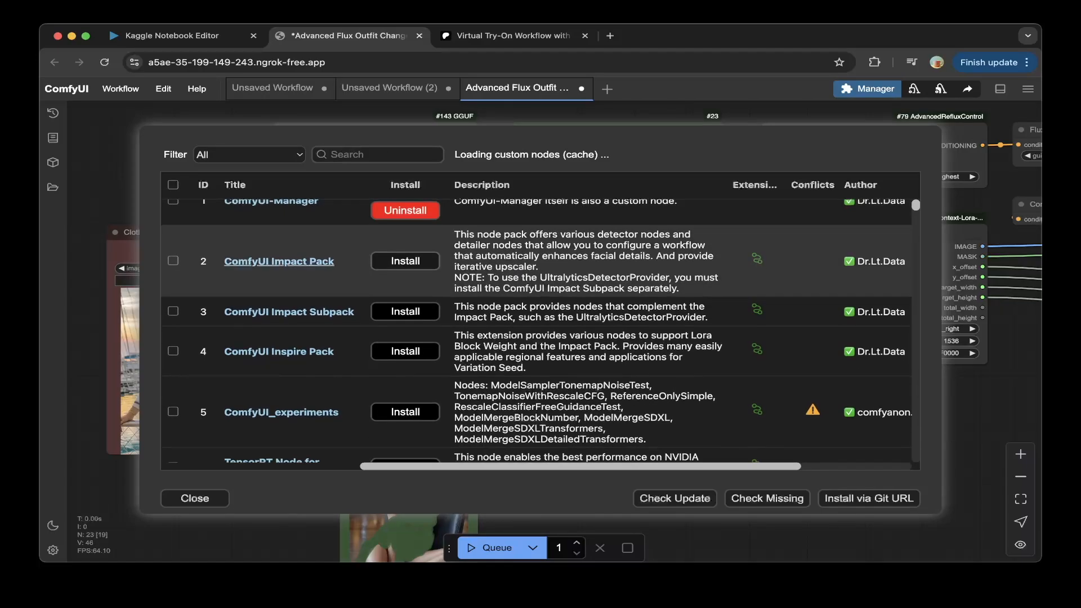
pyautogui.scroll(-1, 278, 260)
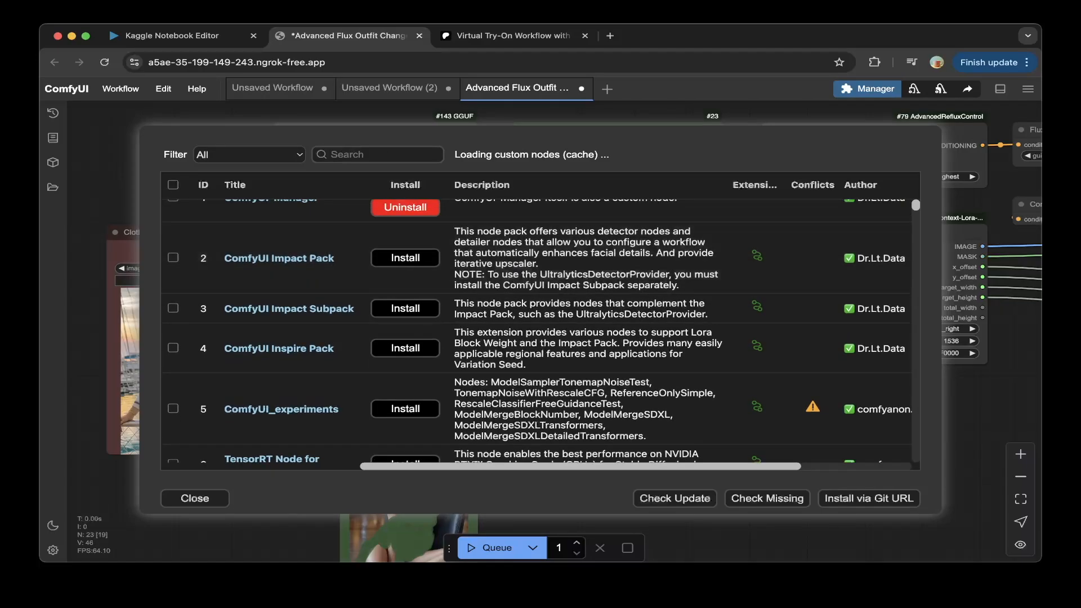
# - Filter the custom nodes to Installed, examine the node packs from ComfyUI-GGUF to Advanced Reflux control, and close the manager
pyautogui.click(249, 155)
pyautogui.click(225, 168)
pyautogui.scroll(-1, 265, 287)
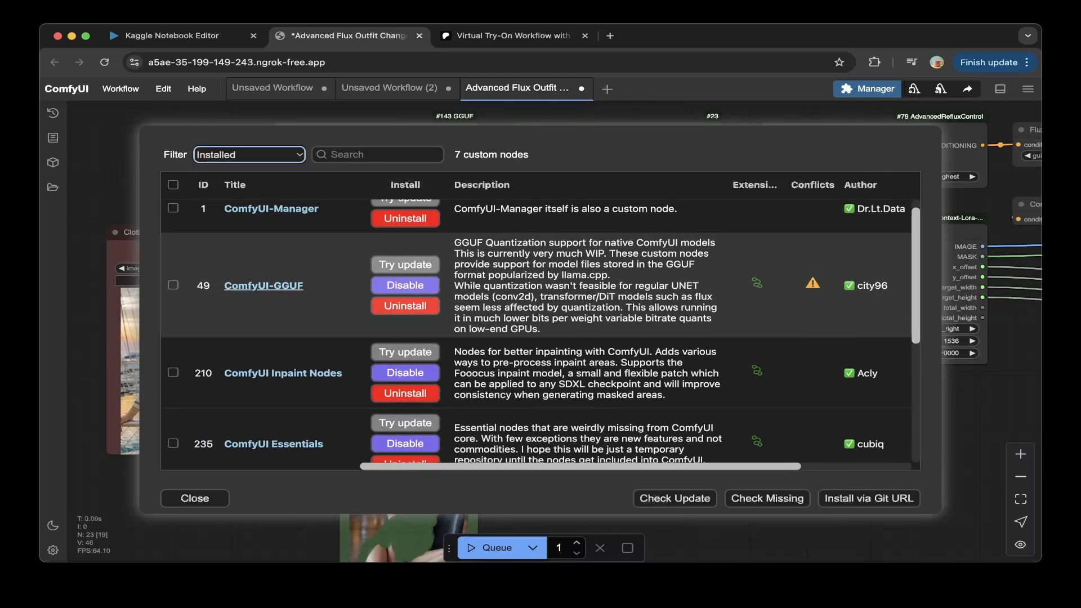
pyautogui.scroll(-4, 282, 286)
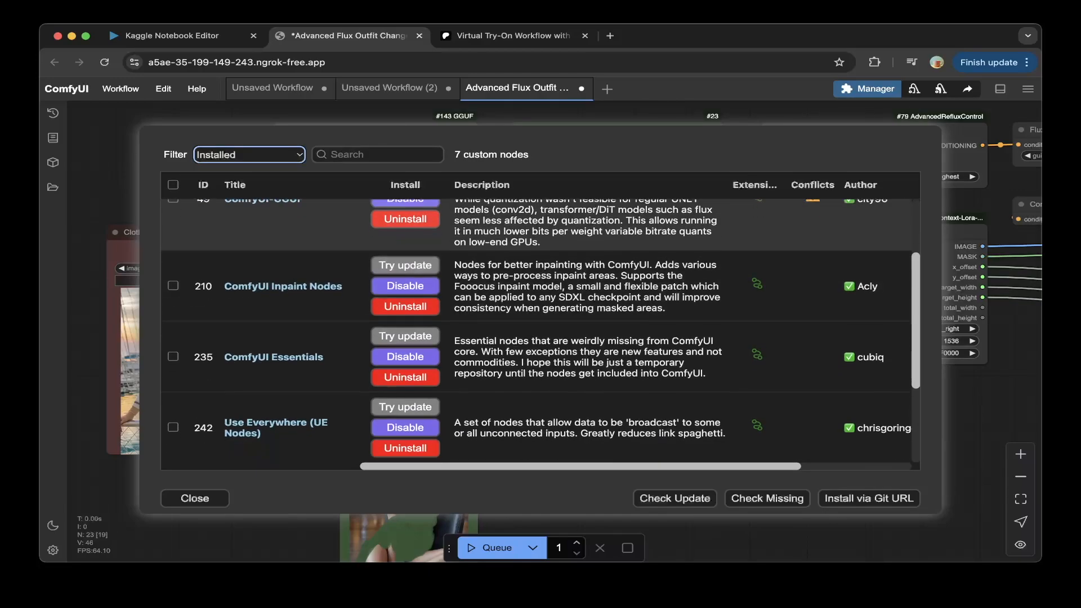
pyautogui.scroll(-3, 282, 286)
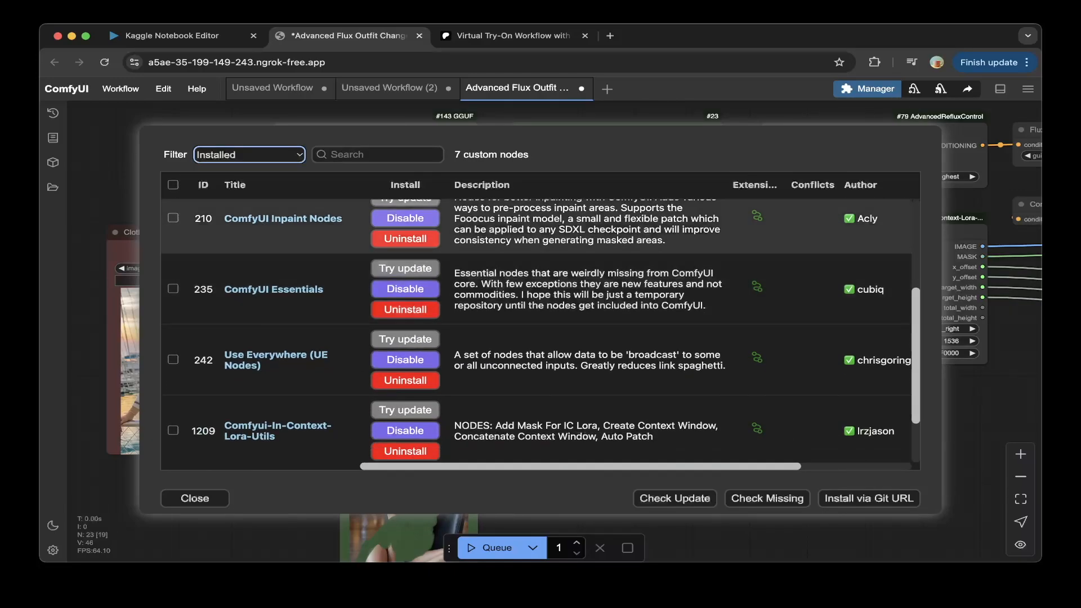
pyautogui.scroll(-3, 281, 286)
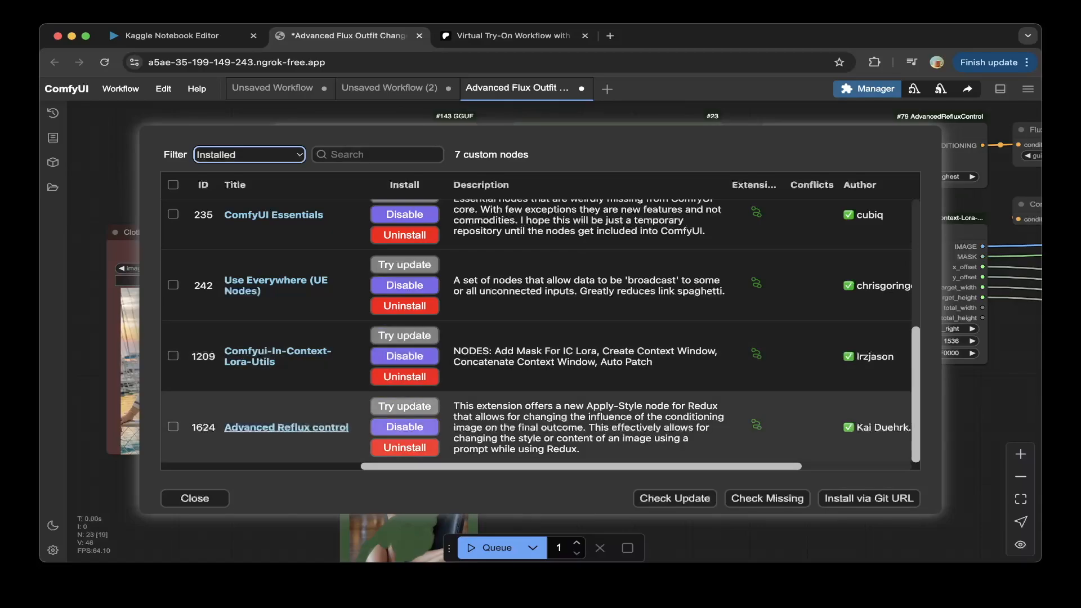
pyautogui.scroll(5, 534, 332)
pyautogui.scroll(-5, 534, 332)
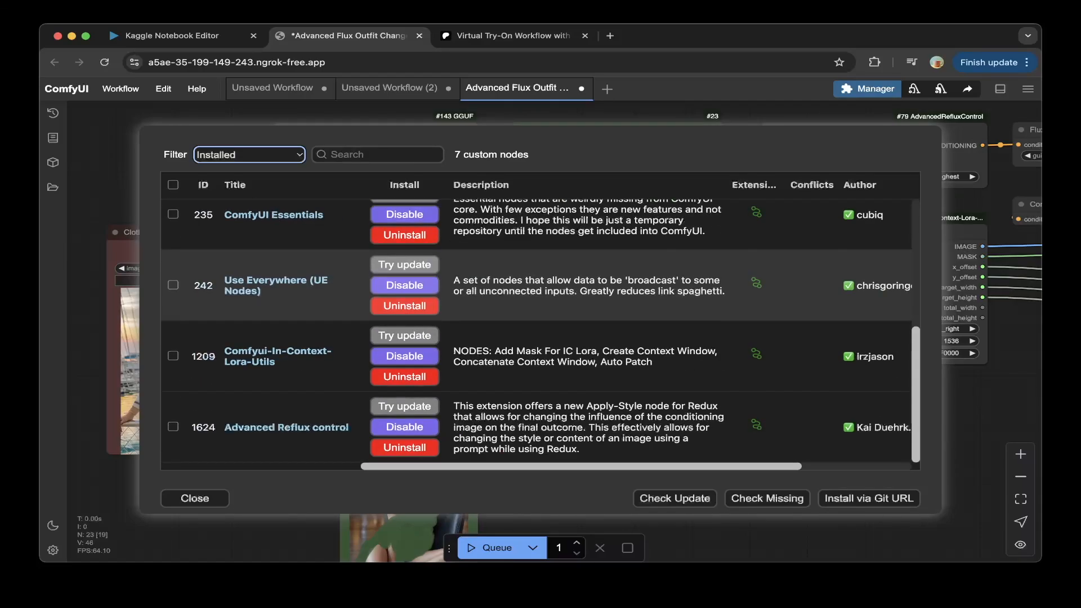
pyautogui.click(194, 498)
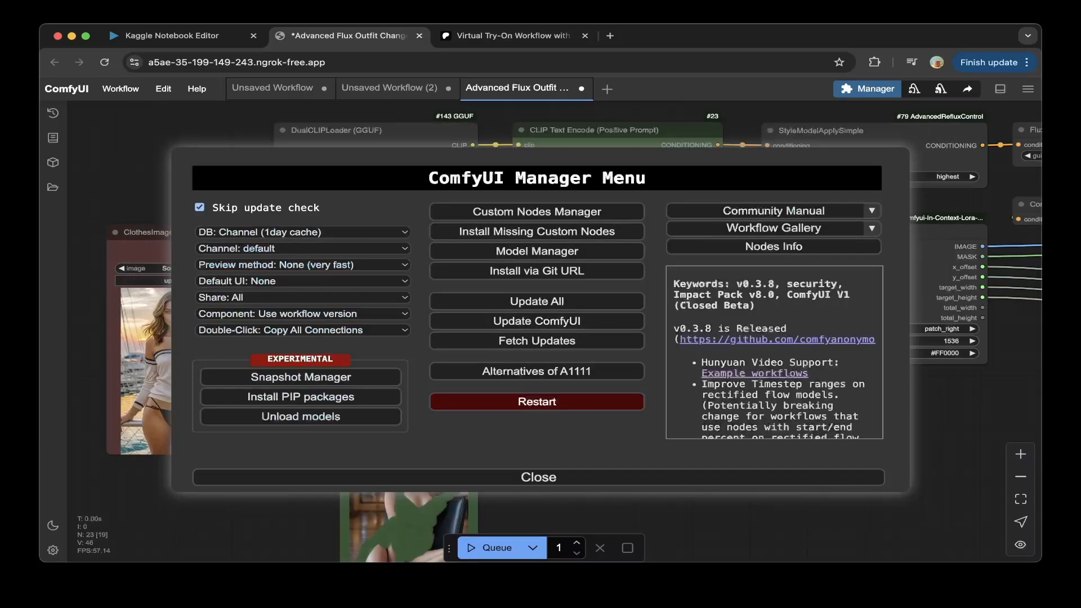
pyautogui.click(538, 477)
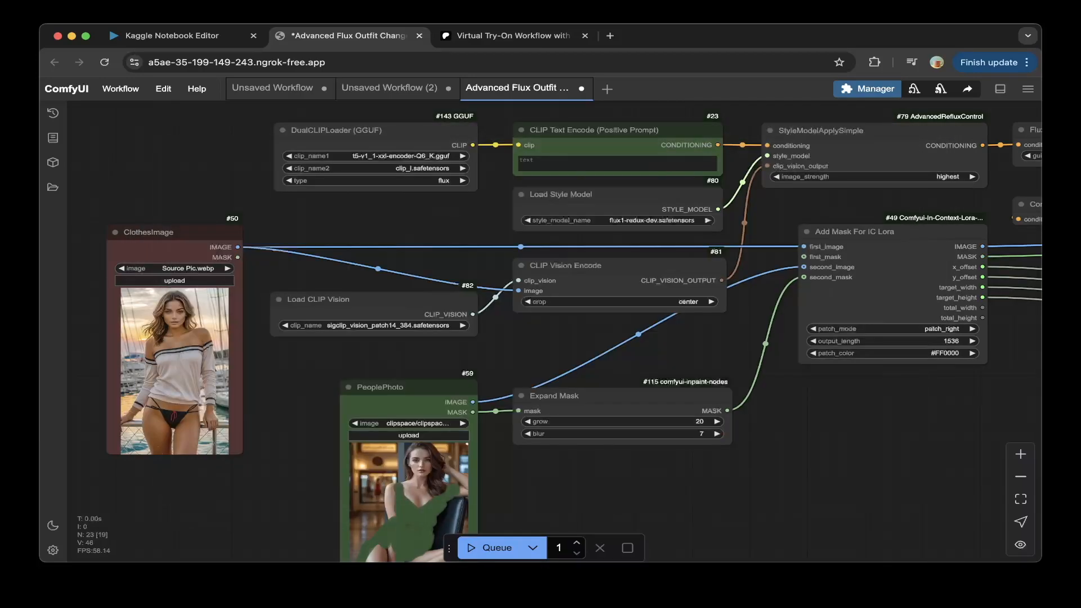
# - Move the PeoplePhoto node slightly up and farther away from the Expand Mask node
pyautogui.moveTo(562, 489); pyautogui.dragTo(566, 462)
pyautogui.scroll(-2, 568, 331)
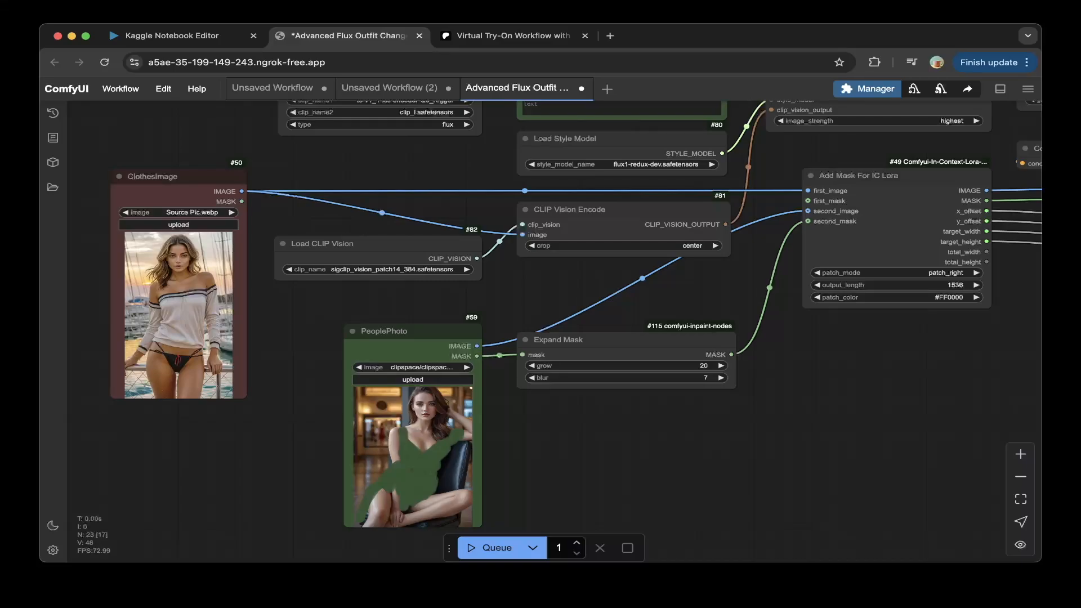
pyautogui.moveTo(394, 330); pyautogui.dragTo(377, 318)
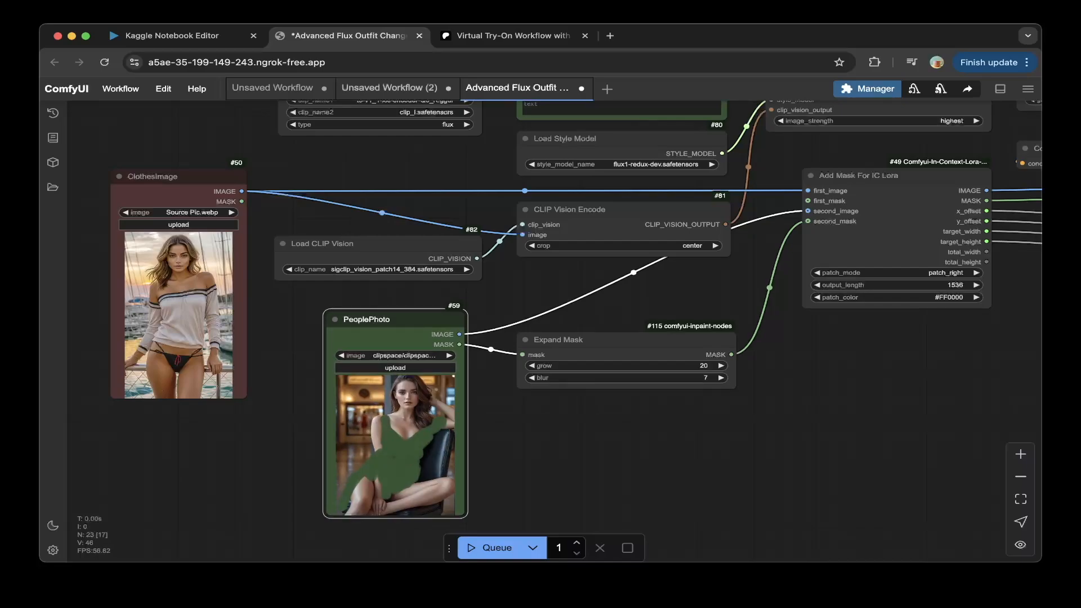
# - Look at the outfit-change example images in the Virtual Try-On post on Patreon
pyautogui.click(504, 35)
pyautogui.scroll(5, 403, 281)
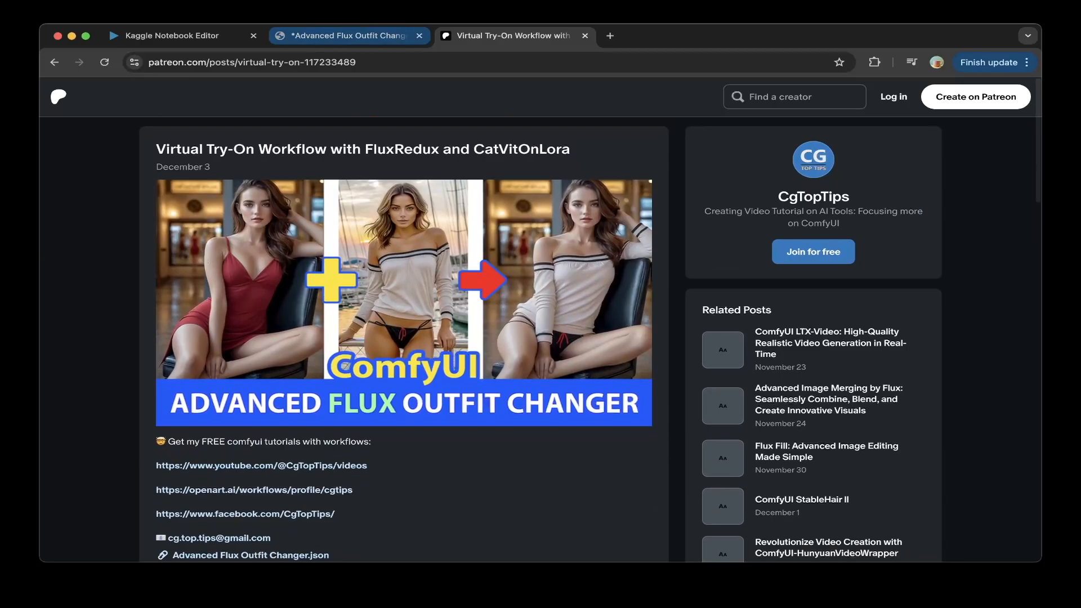
# - Return to the ComfyUI workflow and open the PeoplePhoto image in the MaskEditor
pyautogui.click(347, 35)
pyautogui.rightClick(398, 329)
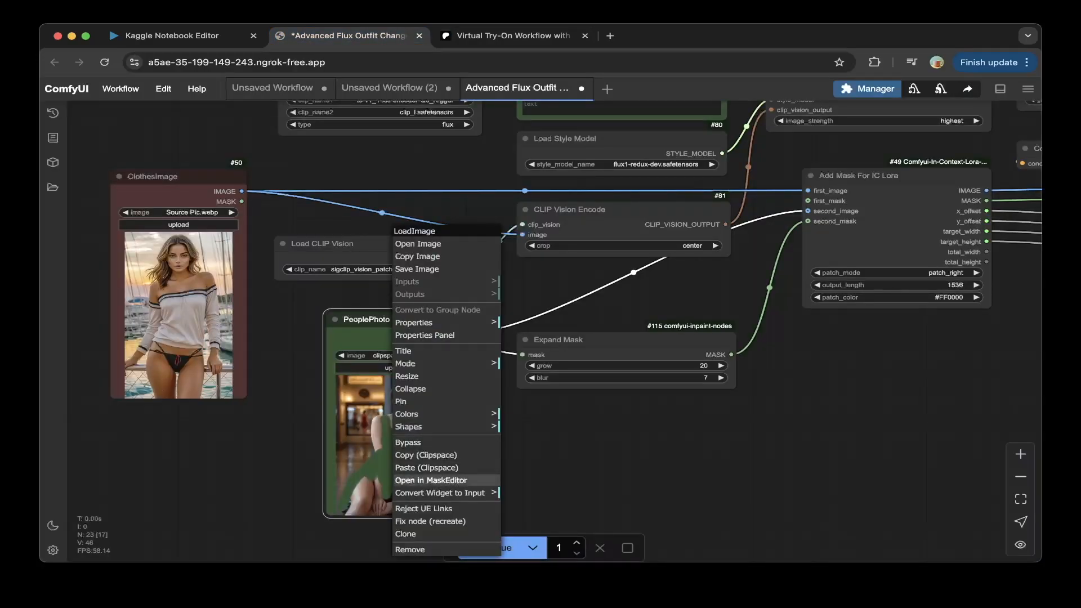
pyautogui.click(431, 480)
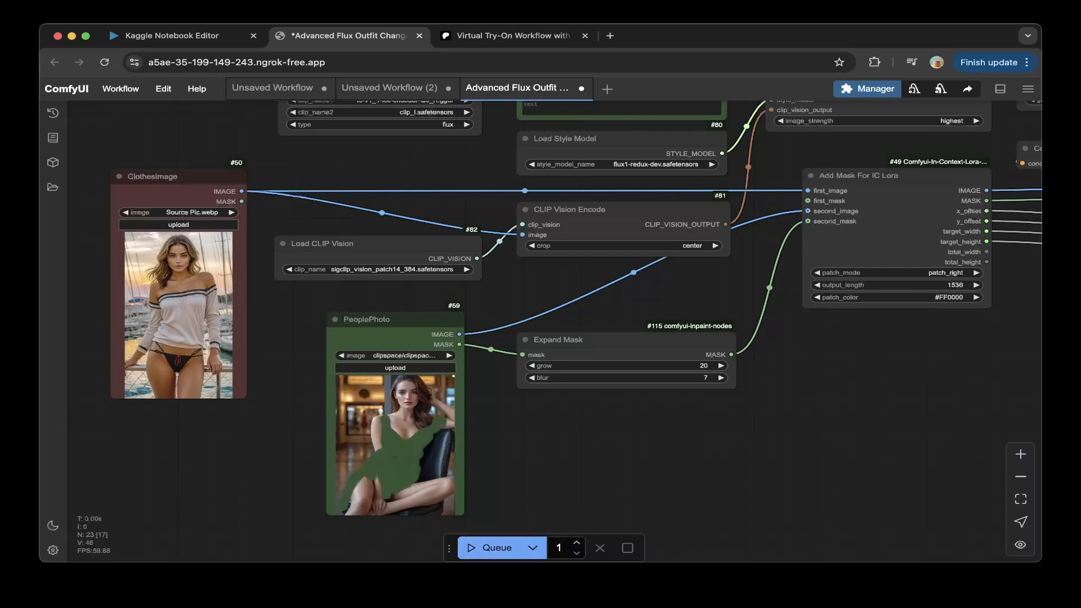
# - Examine the workflow from the VAE, CLIP and Unet loaders through the LoRA loaders and KSampler to the Image Crop and Preview Image nodes
pyautogui.moveTo(787, 394); pyautogui.dragTo(760, 507)
pyautogui.scroll(2, 559, 332)
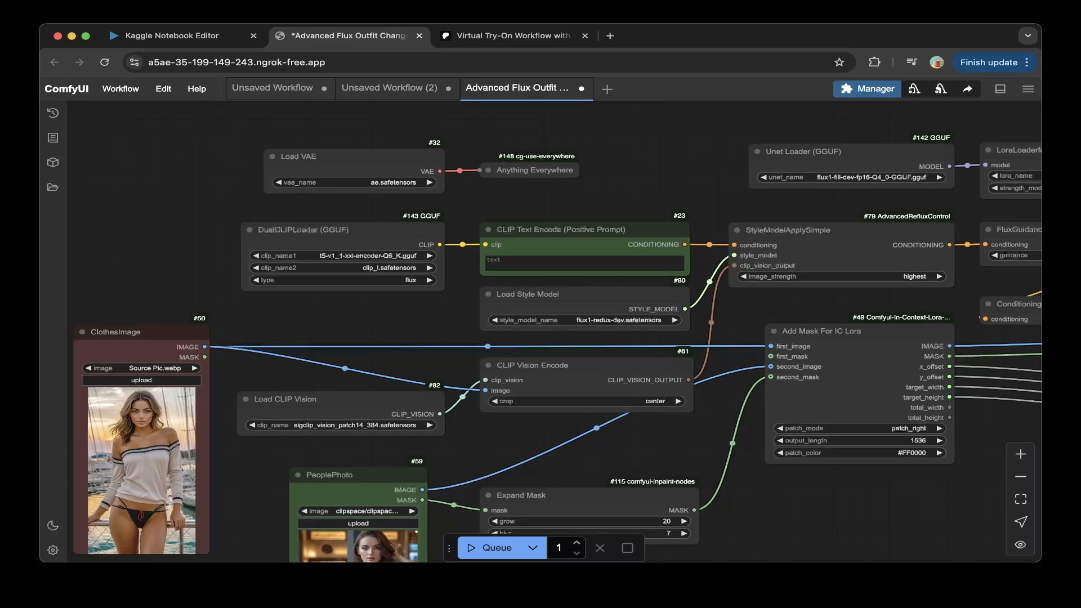
pyautogui.moveTo(761, 507); pyautogui.dragTo(739, 506)
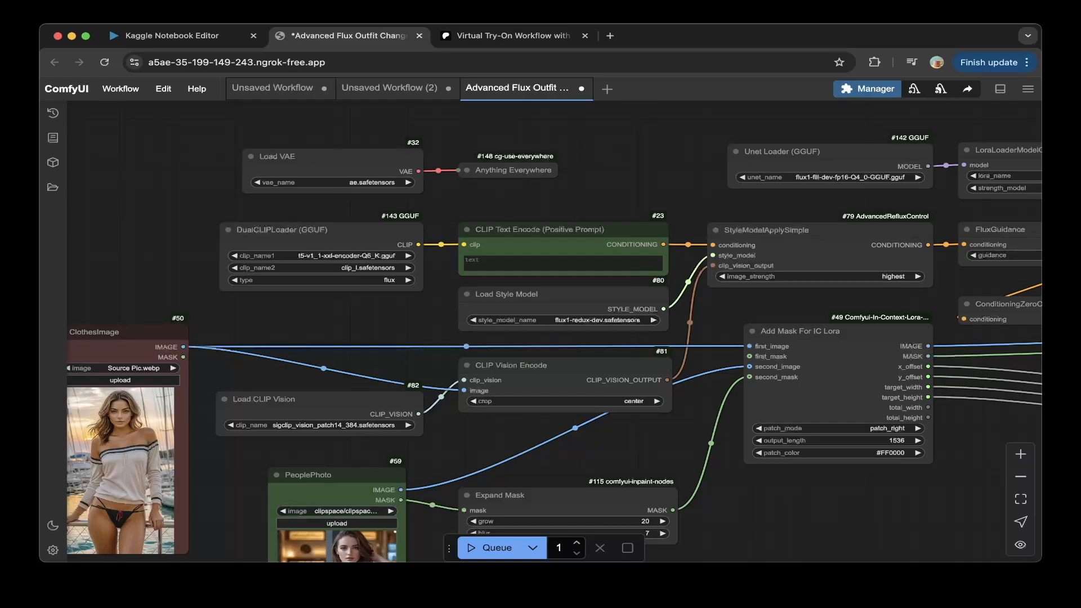
pyautogui.moveTo(619, 445); pyautogui.dragTo(326, 507)
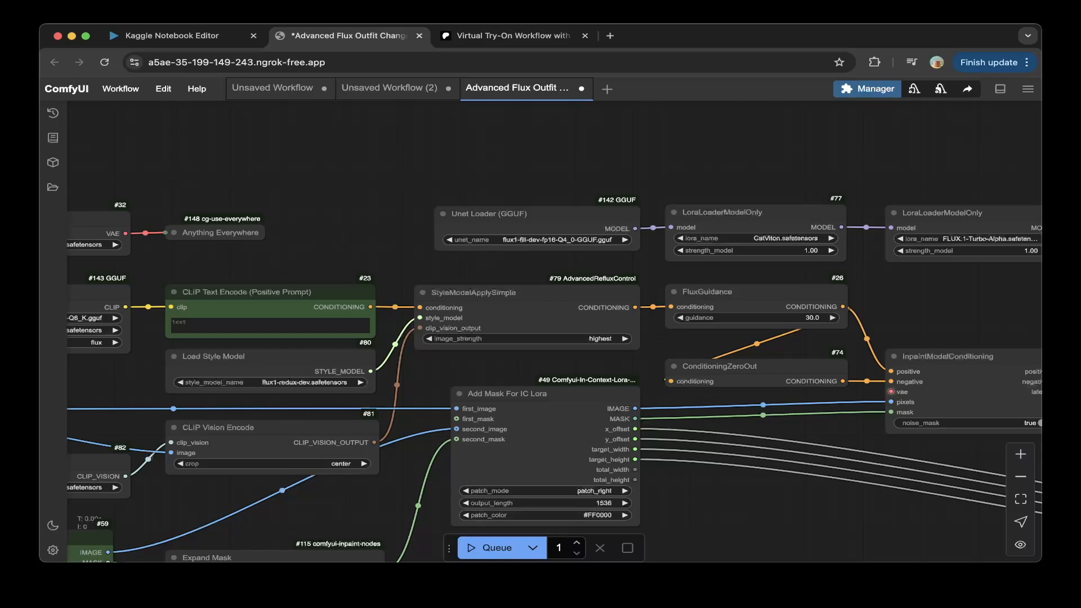
pyautogui.moveTo(749, 506); pyautogui.dragTo(583, 473)
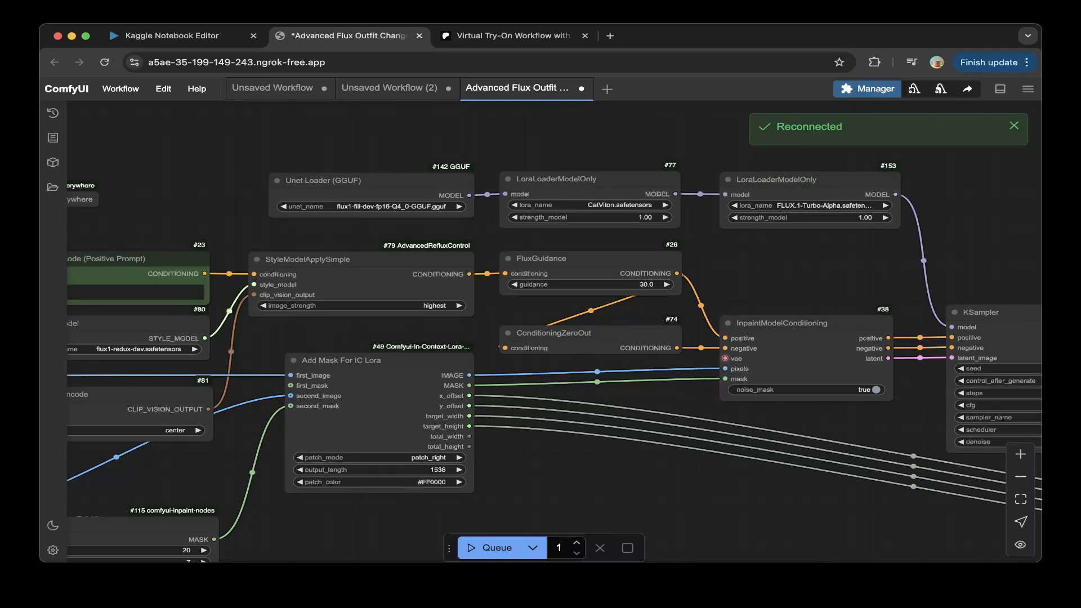
pyautogui.moveTo(609, 479); pyautogui.dragTo(353, 417)
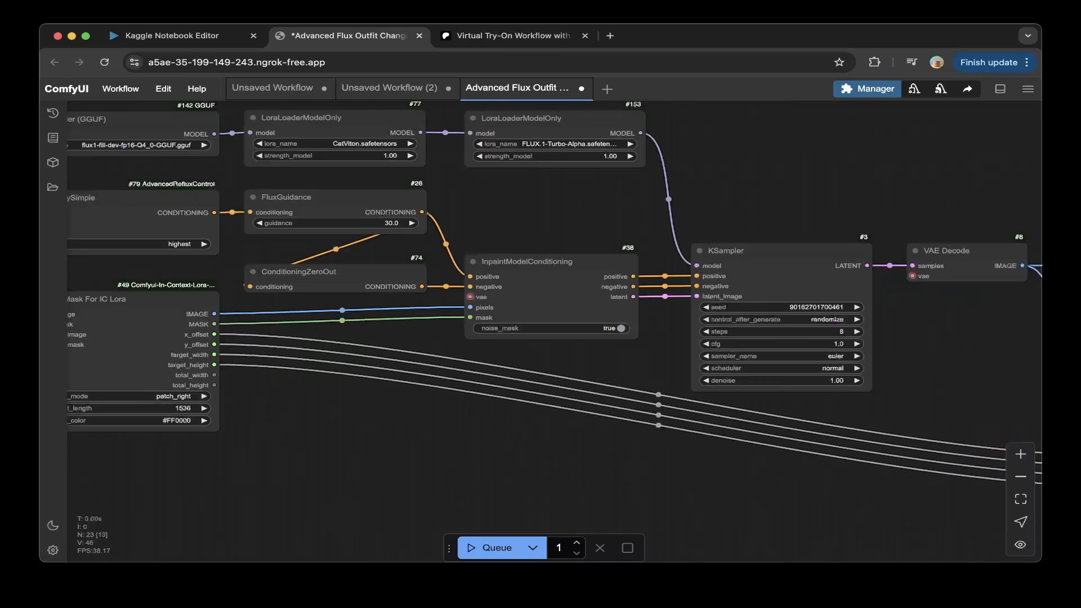
pyautogui.moveTo(731, 479); pyautogui.dragTo(249, 506)
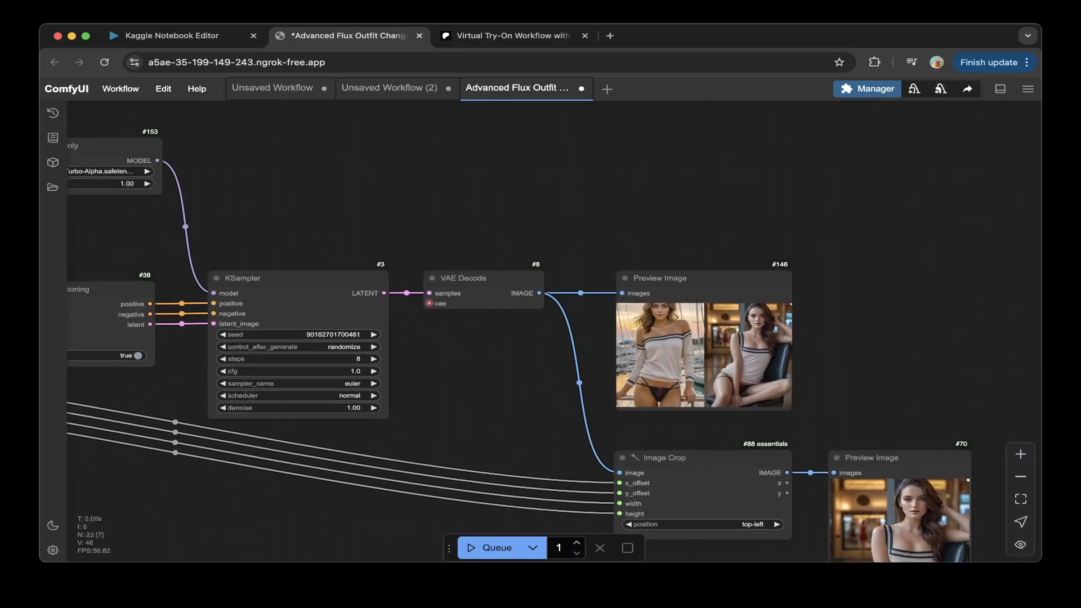
pyautogui.moveTo(484, 383); pyautogui.dragTo(484, 354)
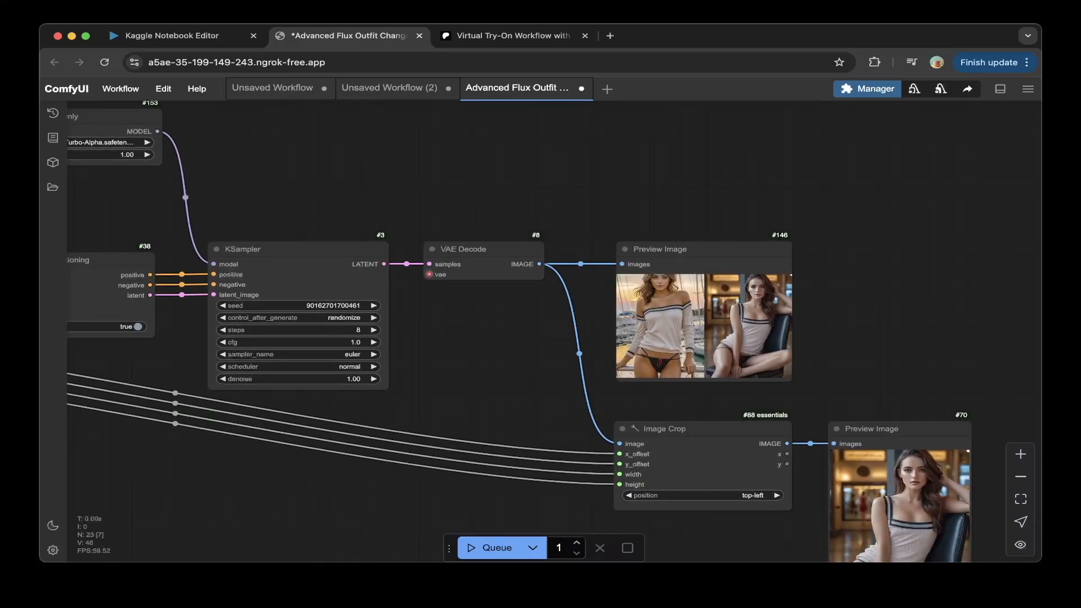
pyautogui.moveTo(484, 382); pyautogui.dragTo(419, 297)
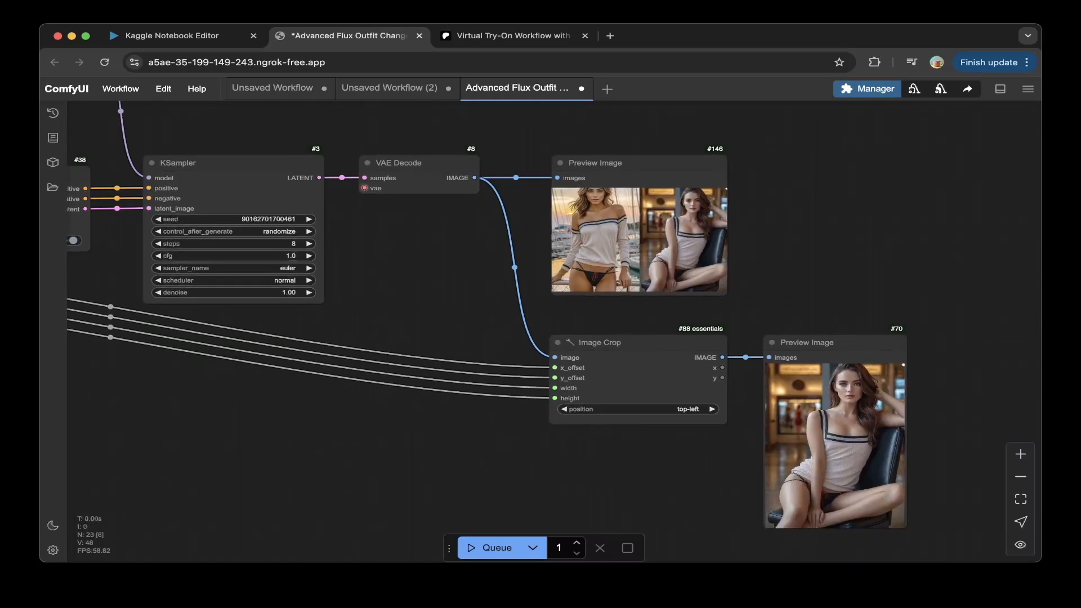
# - Go back over the node chain from the KSampler to the Add Mask For IC Lora and Expand Mask nodes
pyautogui.moveTo(419, 450); pyautogui.dragTo(660, 450)
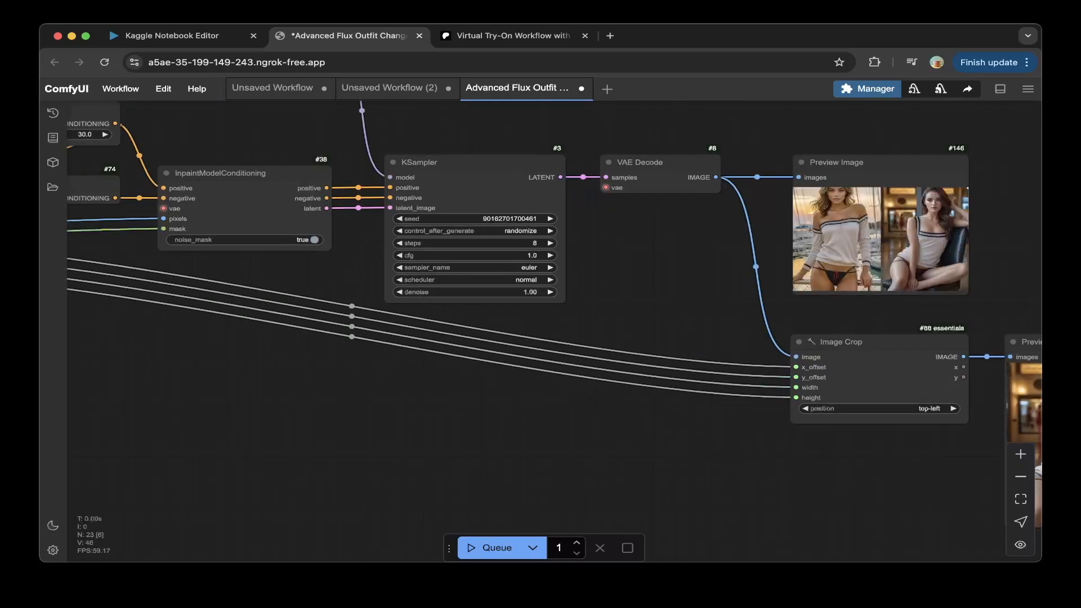
pyautogui.moveTo(338, 450); pyautogui.dragTo(753, 448)
pyautogui.moveTo(419, 439); pyautogui.dragTo(660, 450)
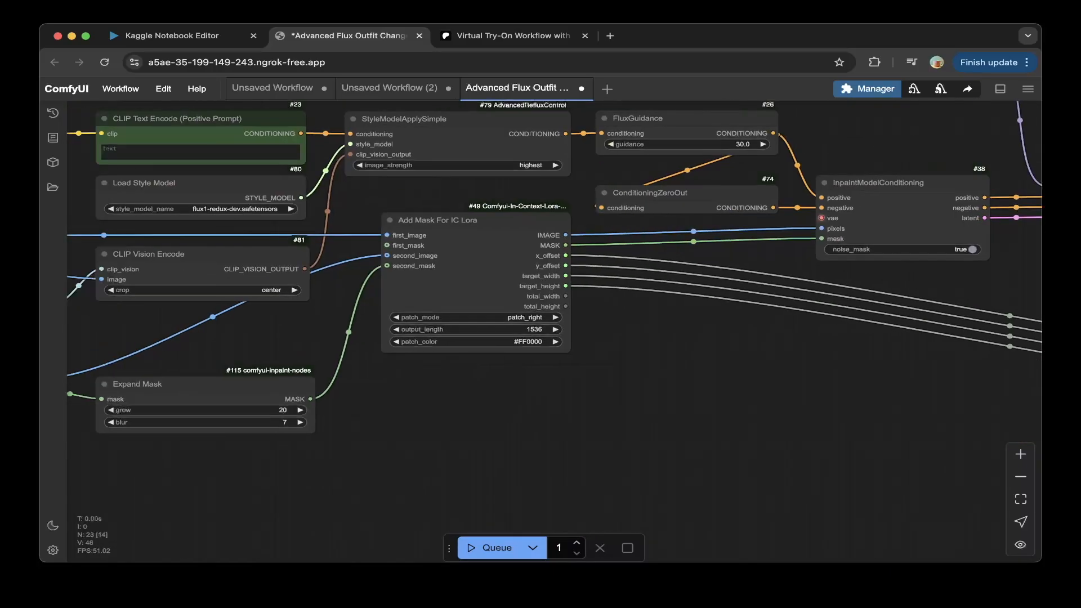
pyautogui.moveTo(450, 416); pyautogui.dragTo(638, 454)
# - Review the try-on example and attachments in the Patreon post, and return to the ClothesImage and PeoplePhoto nodes in the ComfyUI workflow
pyautogui.click(513, 36)
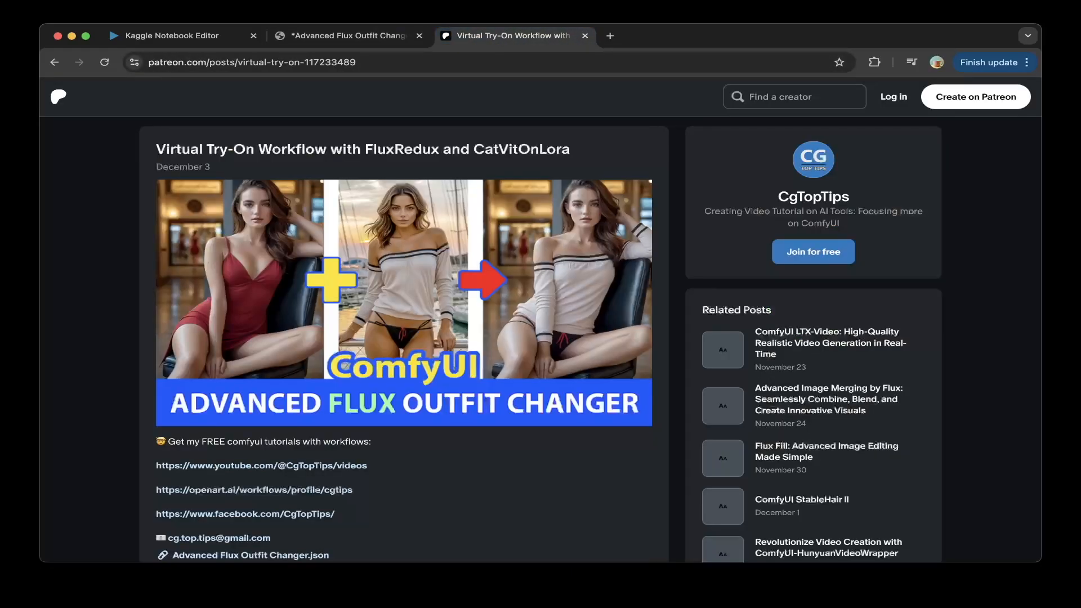
pyautogui.scroll(-1, 540, 326)
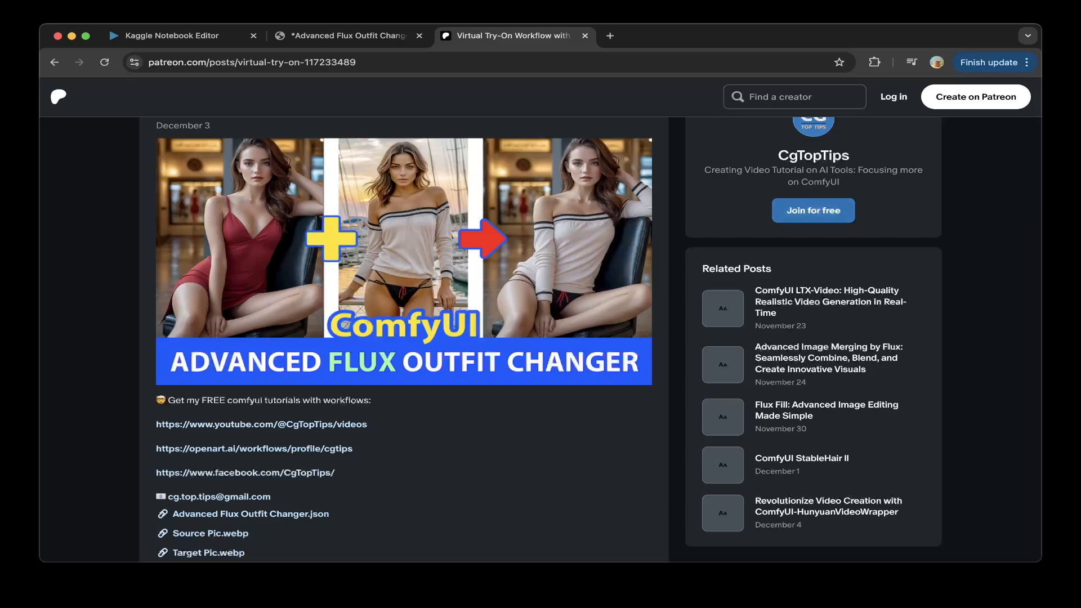
pyautogui.scroll(1, 540, 326)
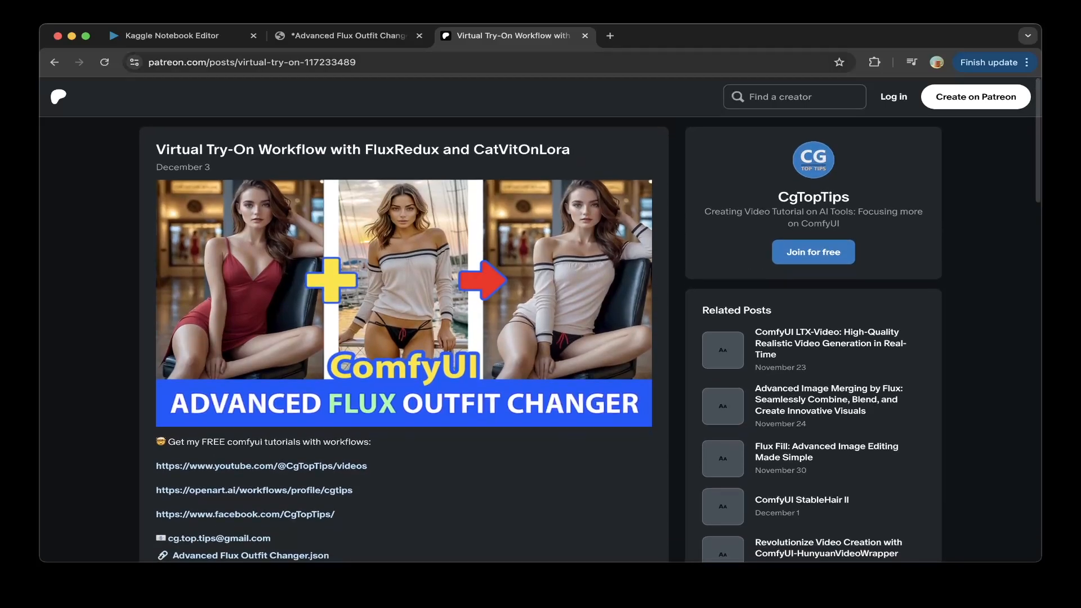
pyautogui.click(347, 36)
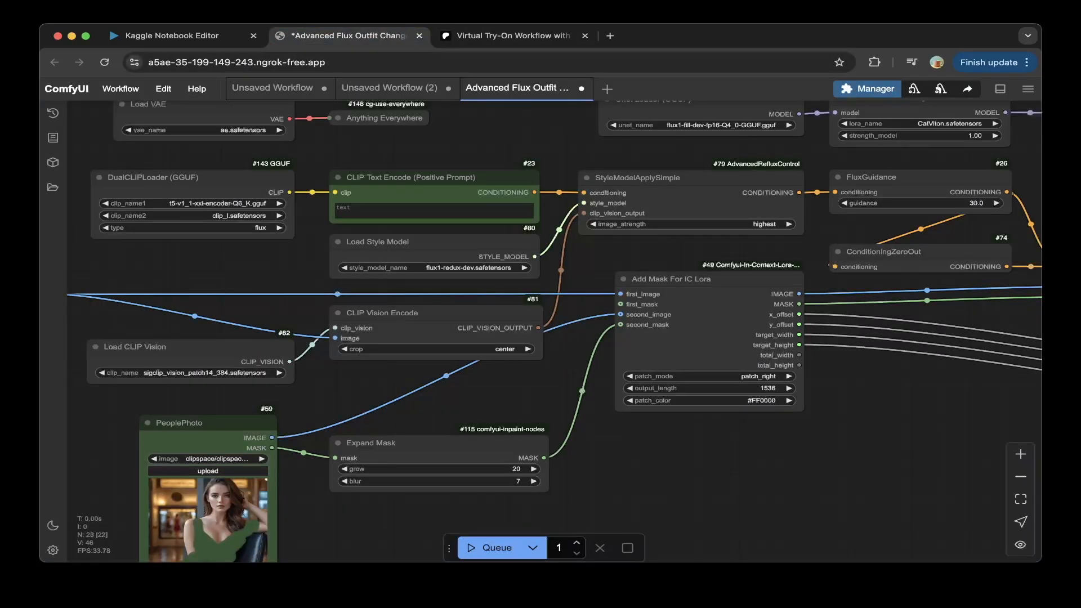
pyautogui.moveTo(608, 479); pyautogui.dragTo(786, 478)
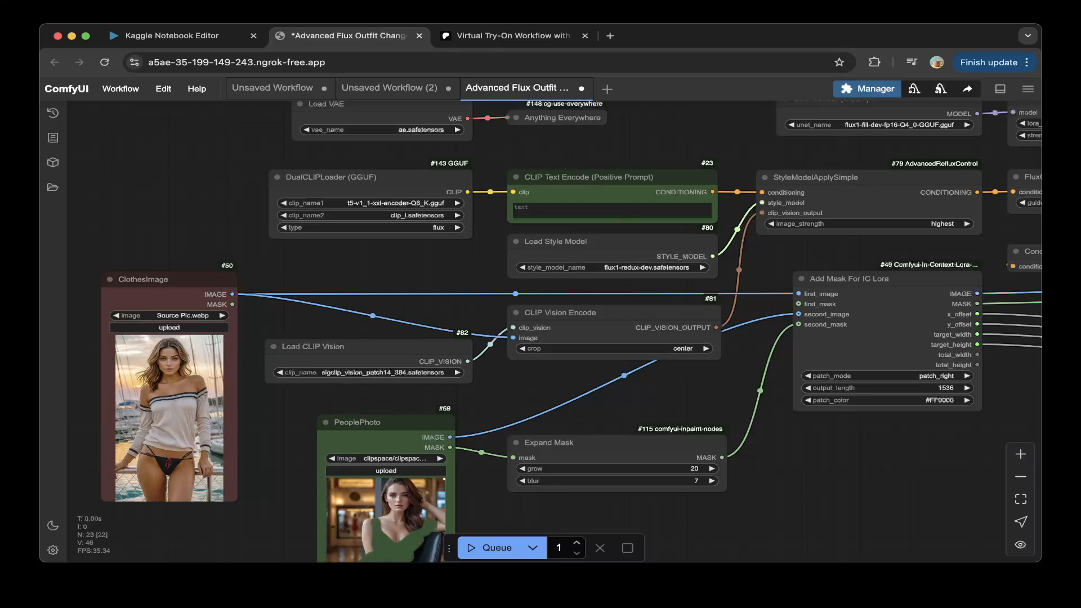